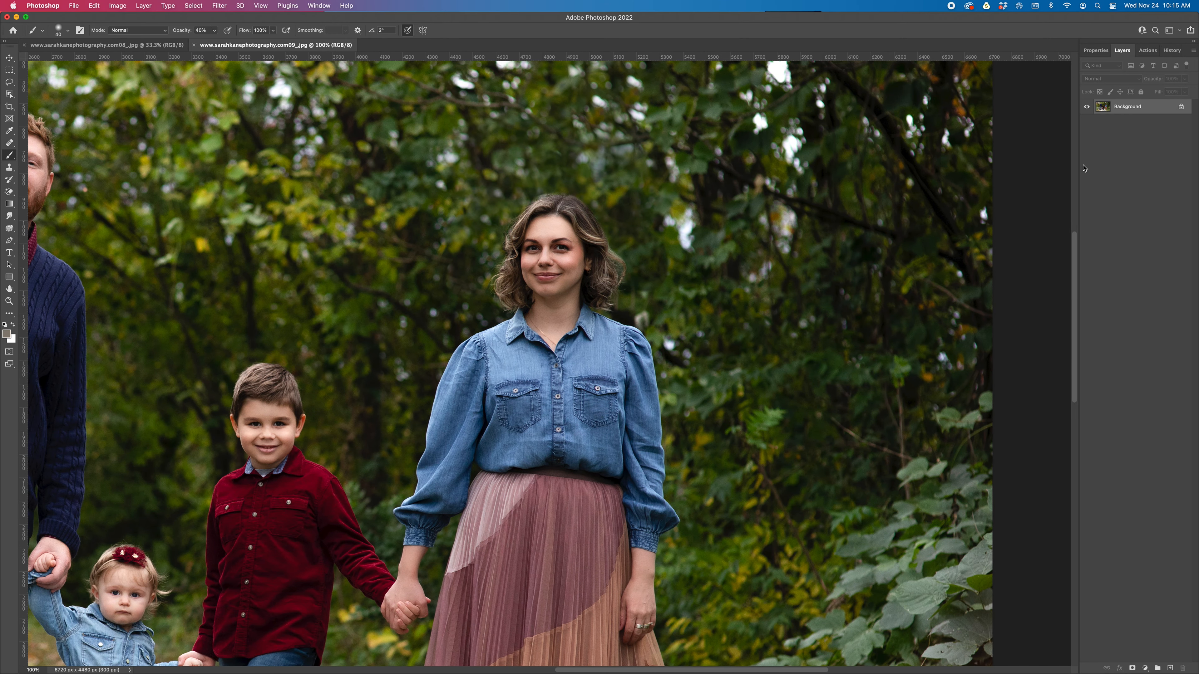
Run the CORRECTOR: Dark Circles copy action and accept its Lighter Skin Tone layer with Lighten mode.
click(1144, 50)
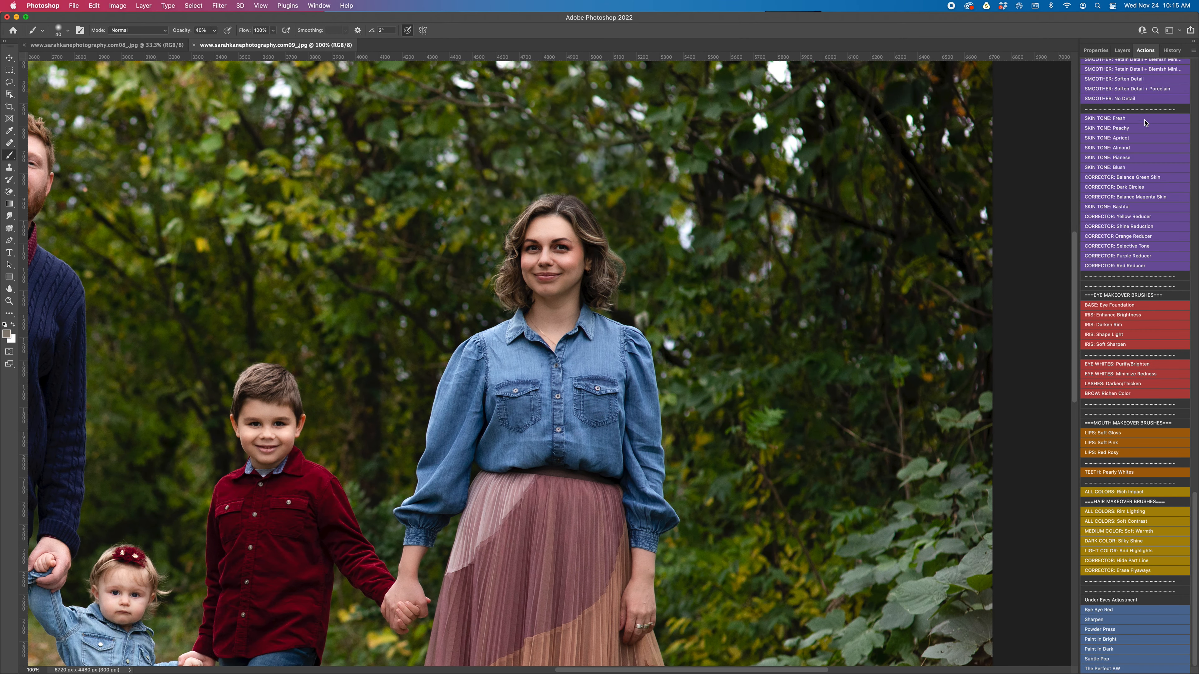
scroll(1144, 108, up, 15)
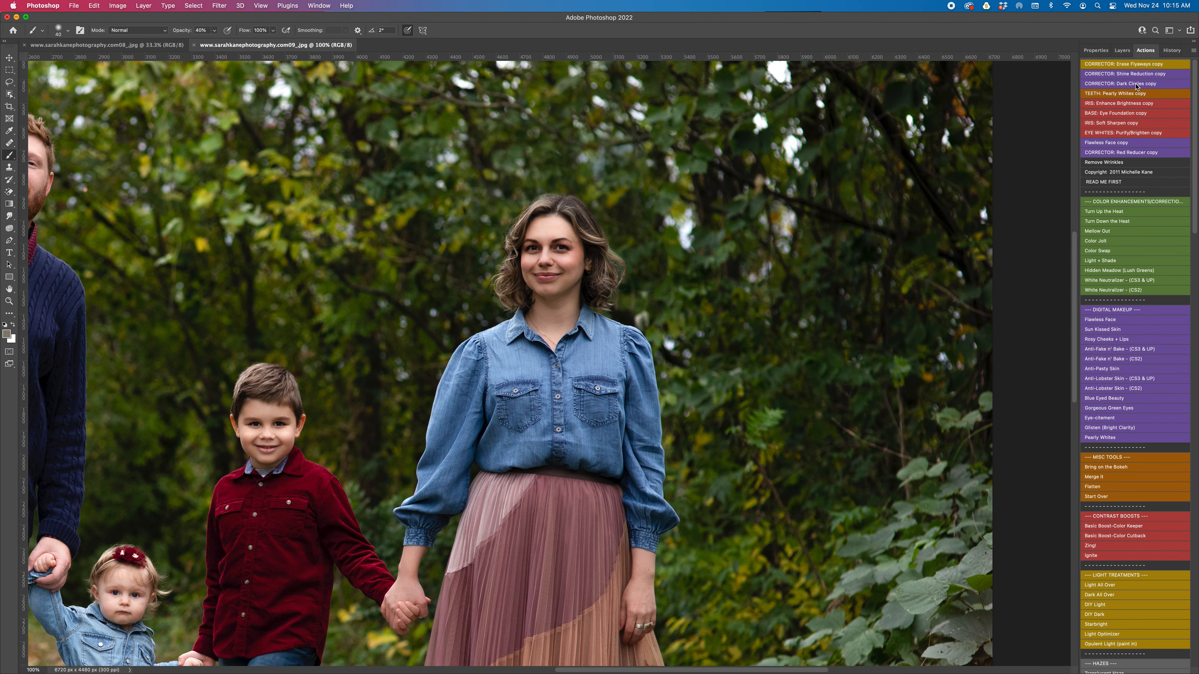
click(1136, 84)
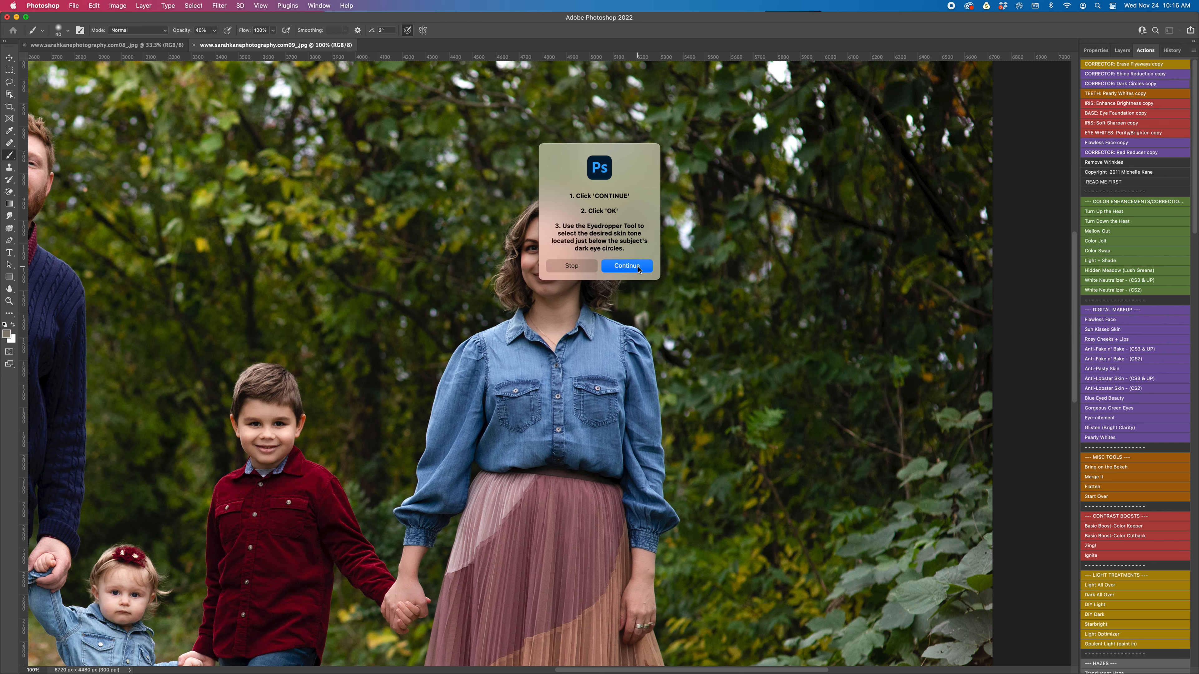
click(638, 267)
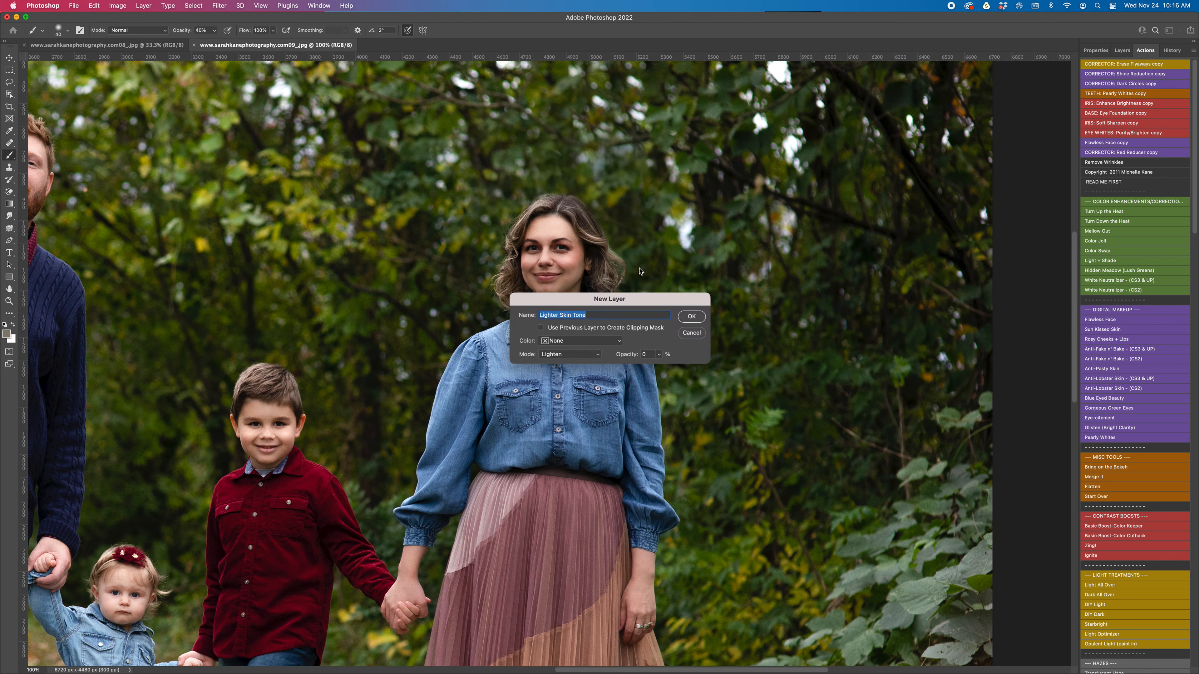
click(689, 318)
click(689, 317)
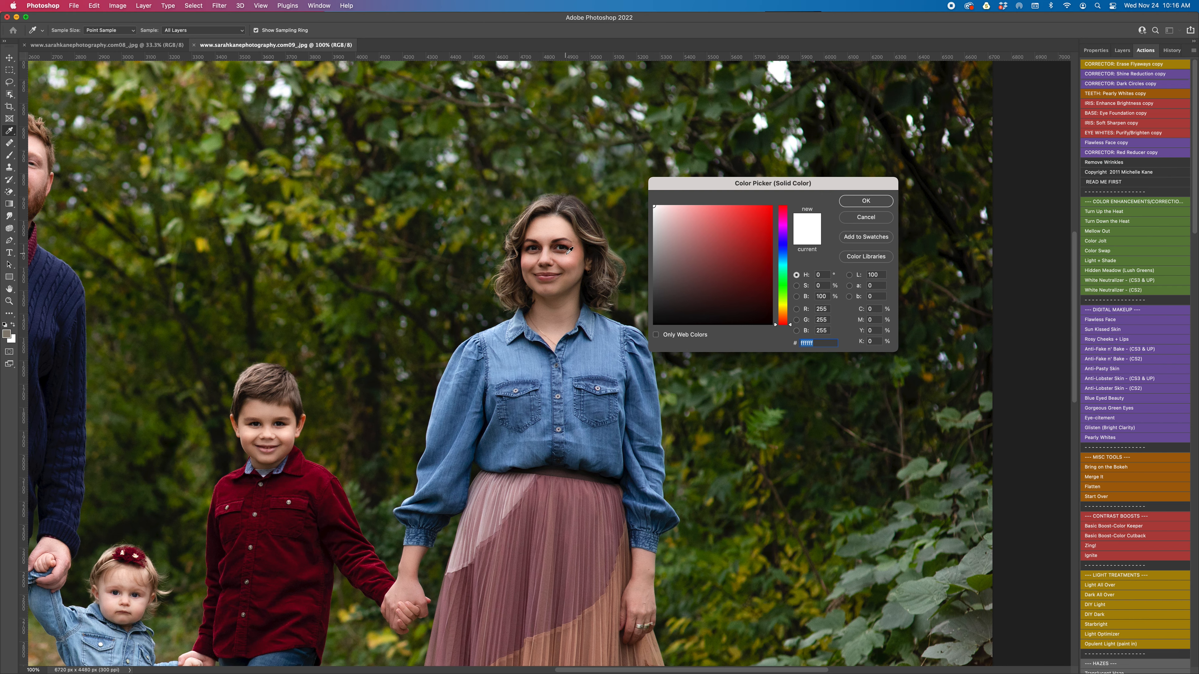
Sample the woman's skin tone just below her eye as the fill colour and continue the action to its end.
click(568, 253)
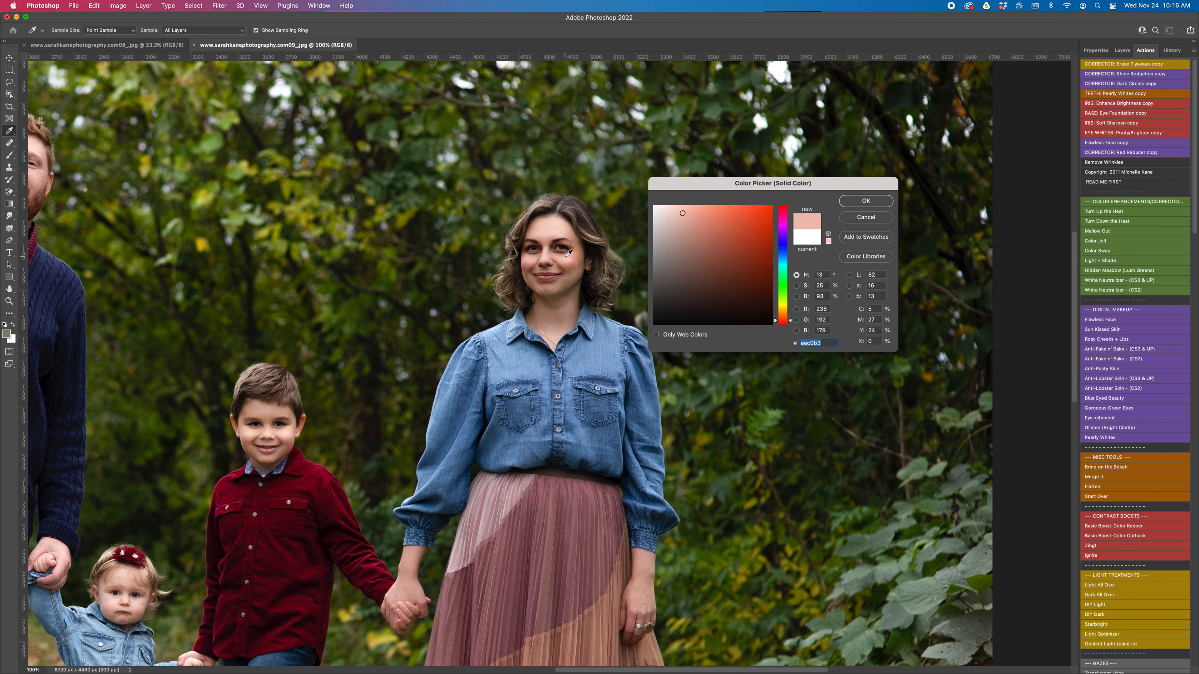
click(853, 204)
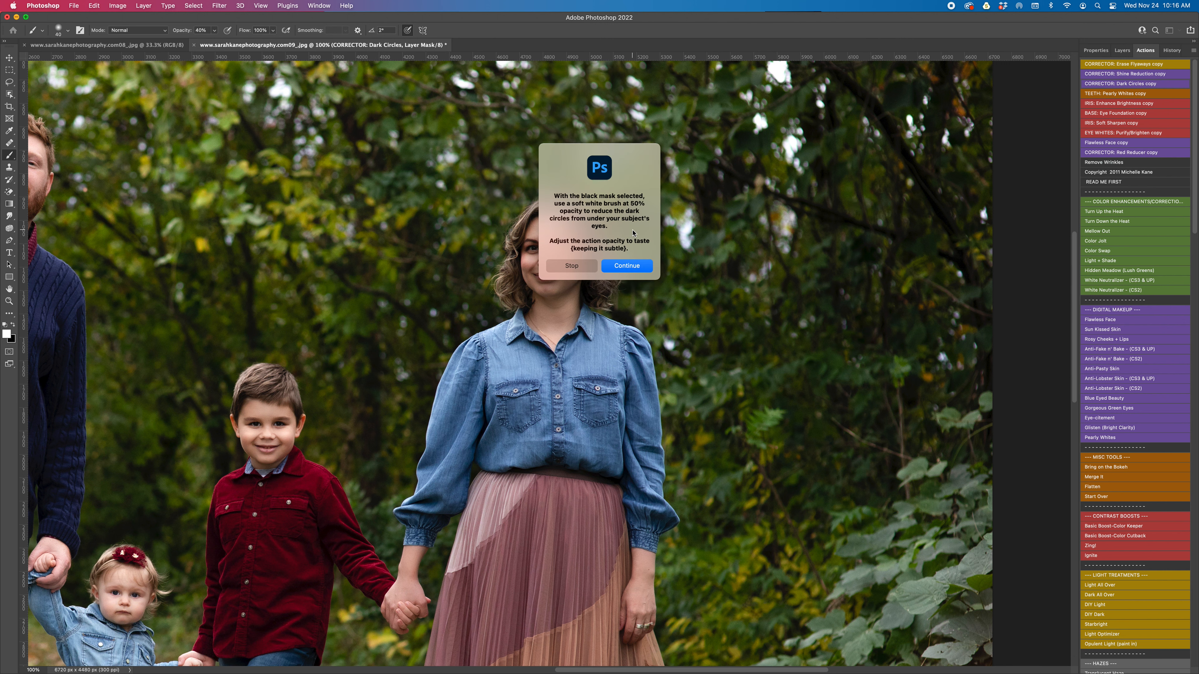
click(637, 267)
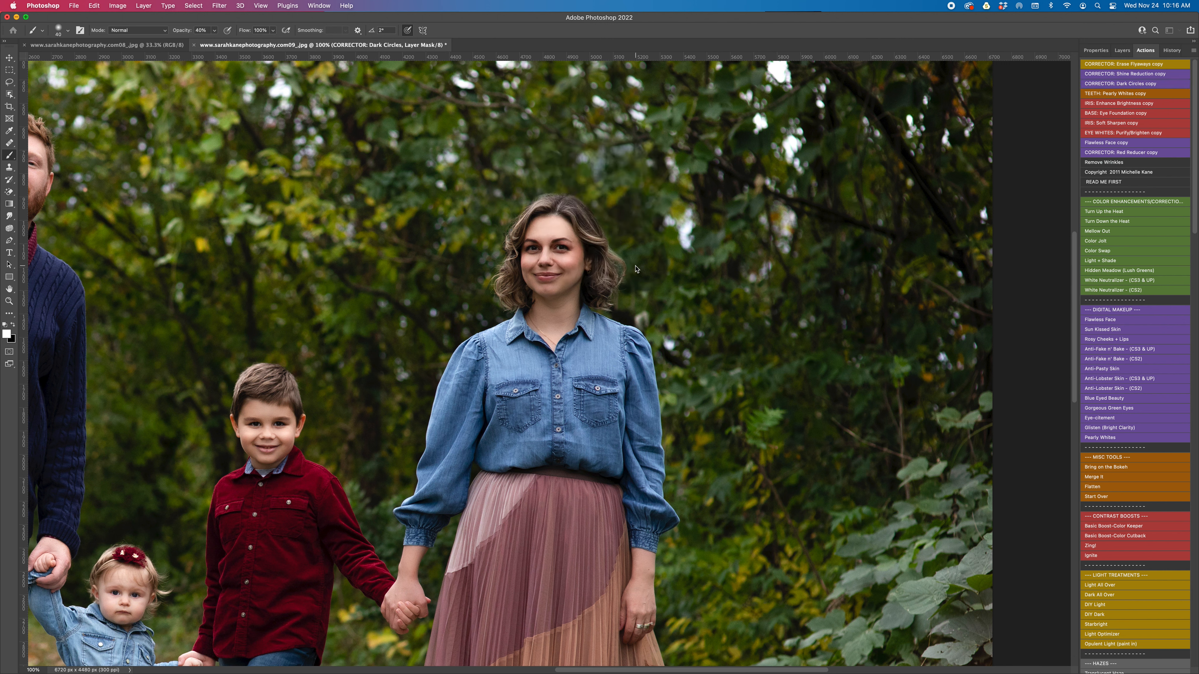
click(638, 236)
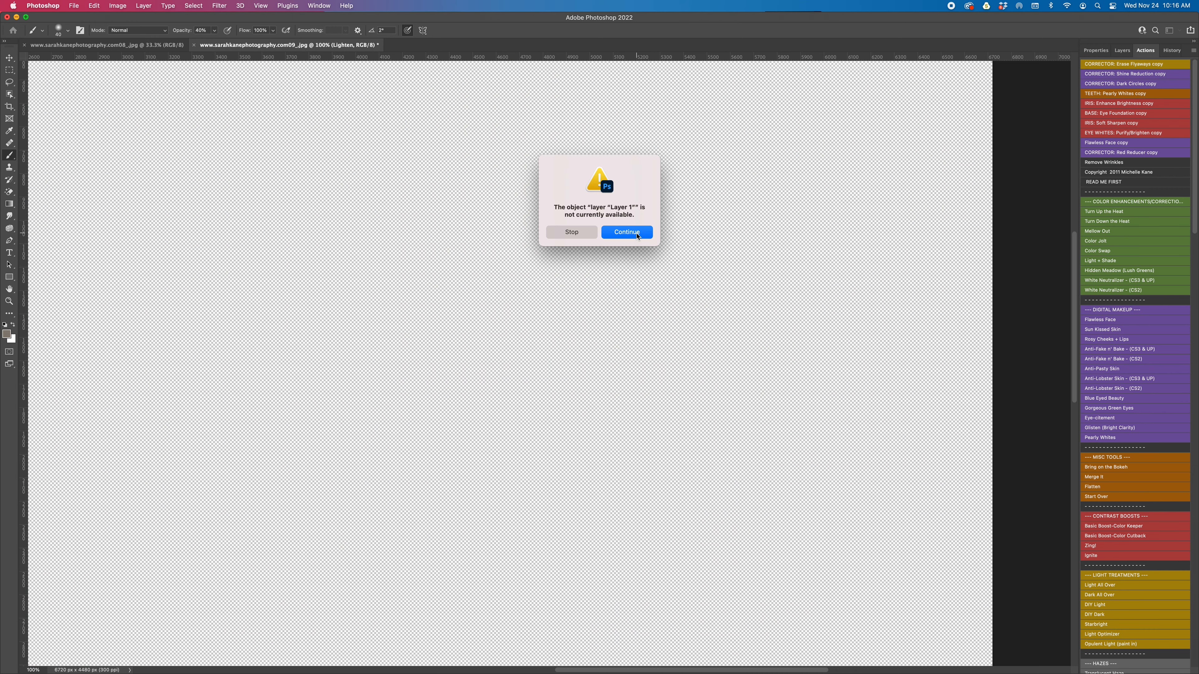
click(637, 232)
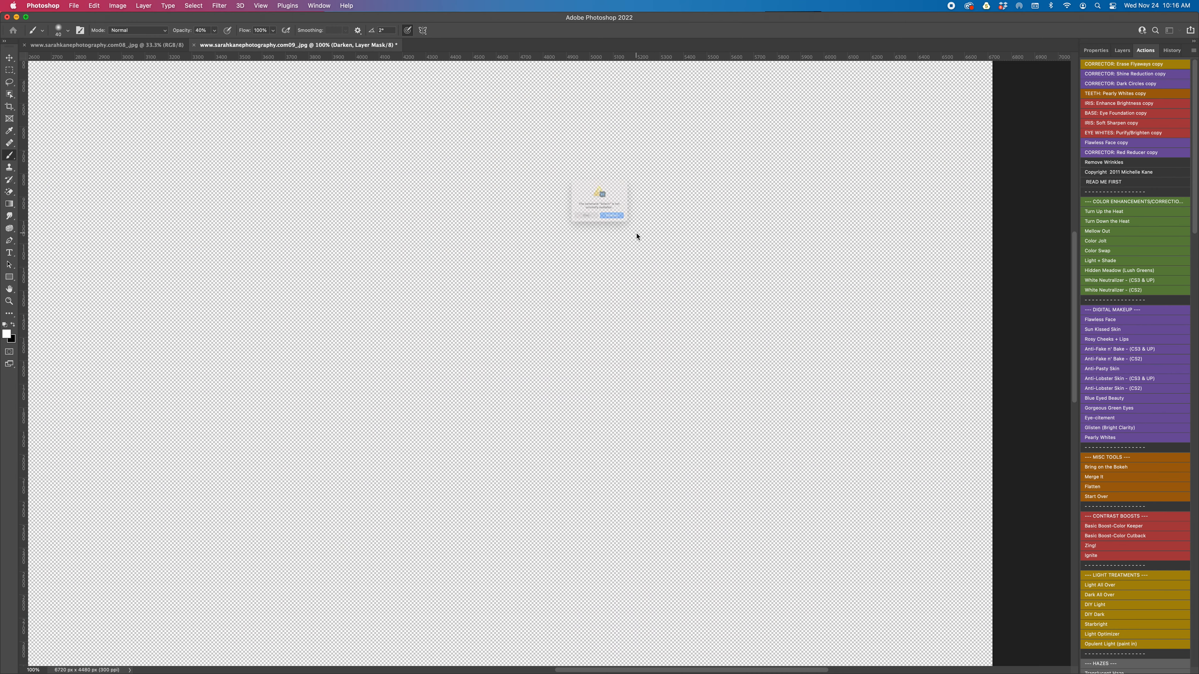
click(636, 232)
click(636, 232)
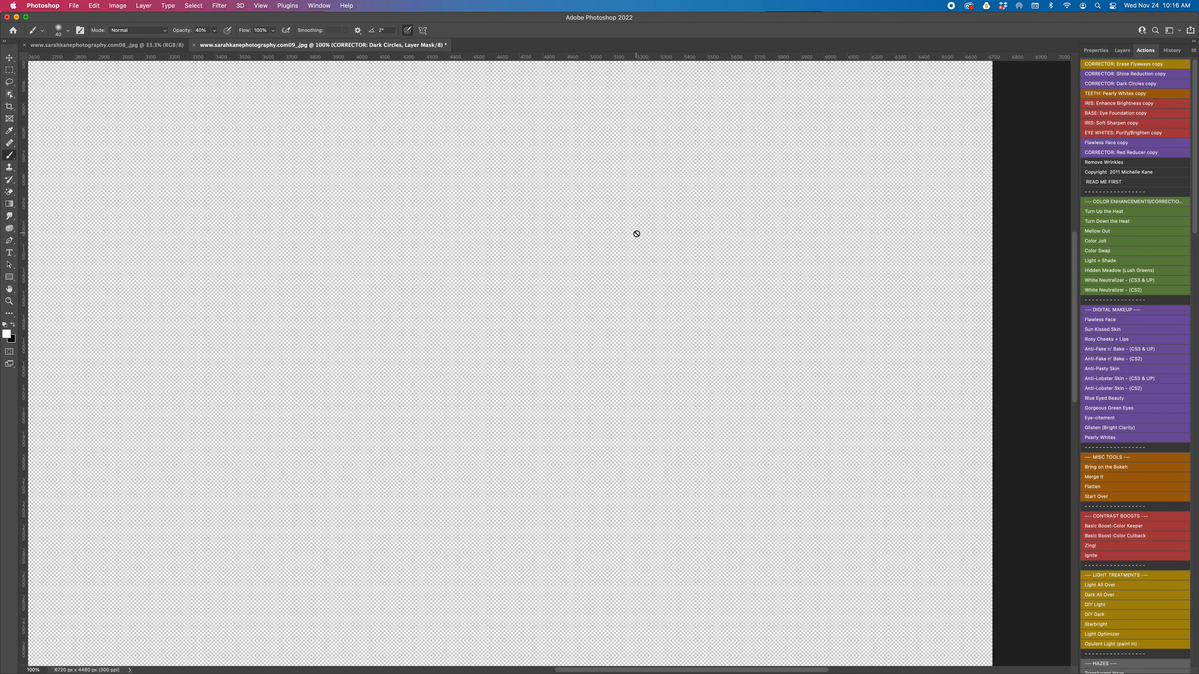
Show the Background layer and the Dark Circles copy group, leaving the Dark Circles group with the white mask hidden.
click(1121, 51)
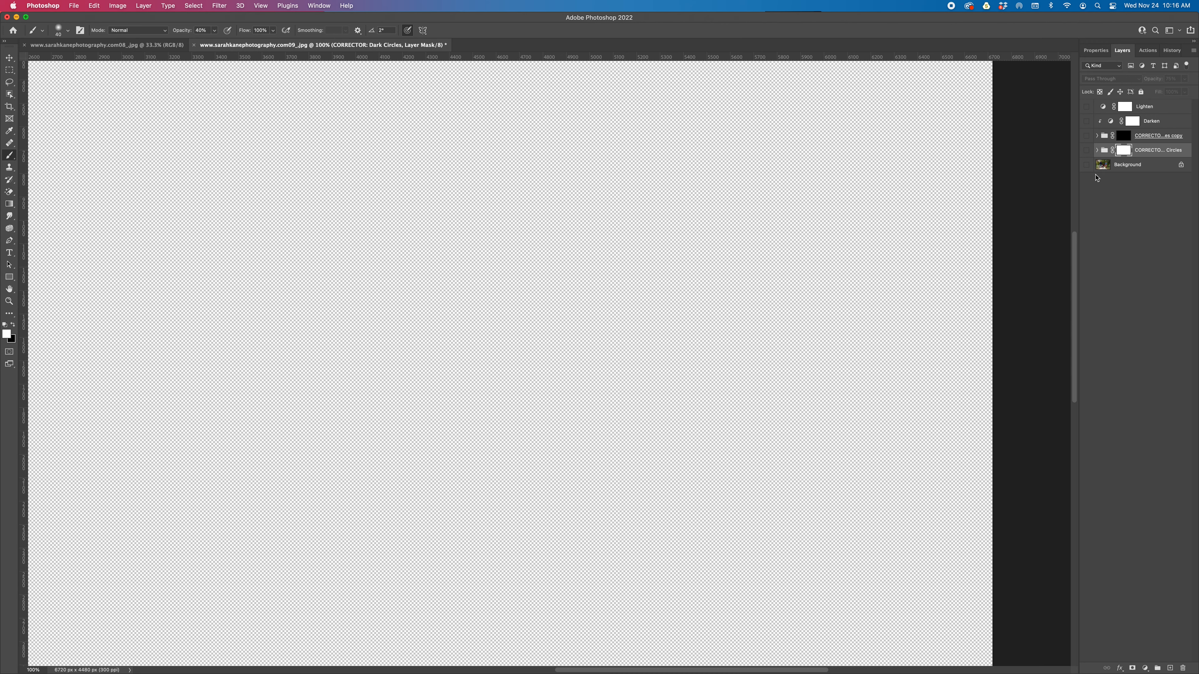
click(1086, 166)
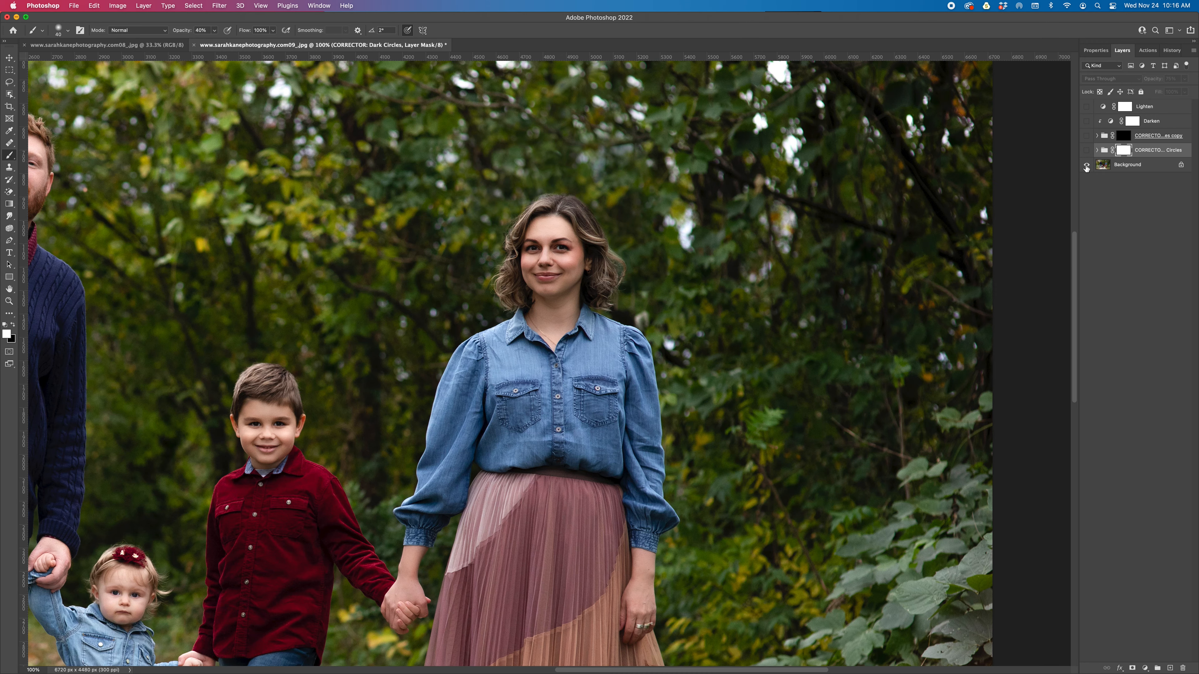
click(1086, 151)
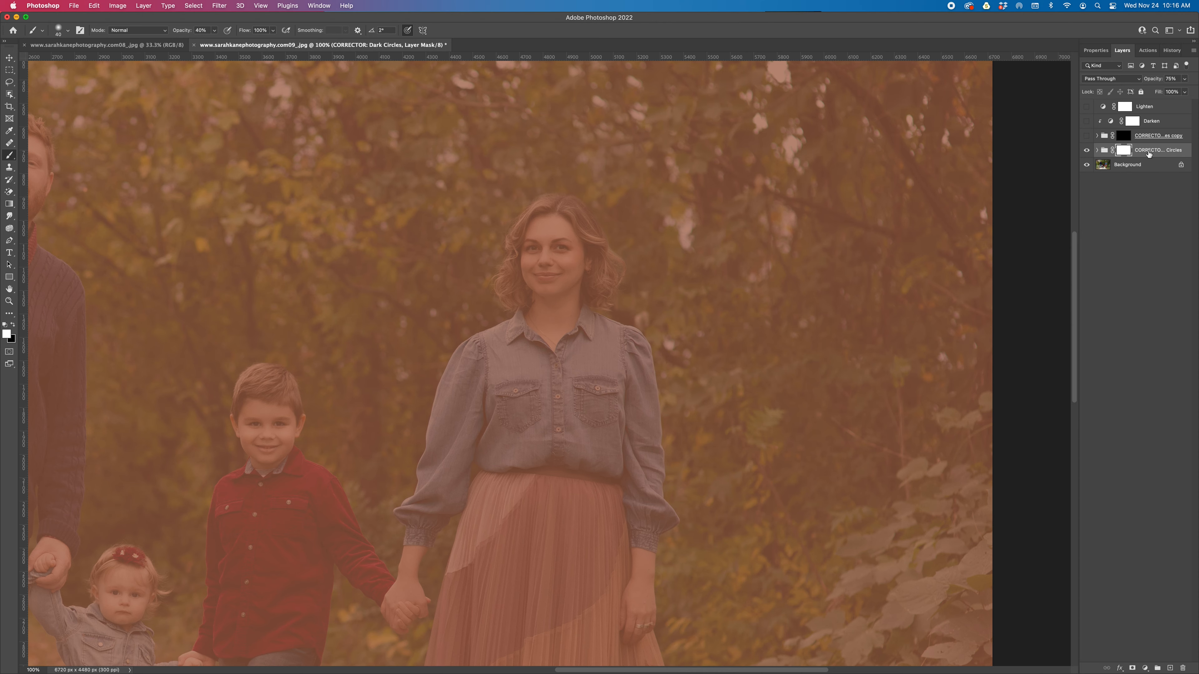
click(1086, 150)
click(1086, 136)
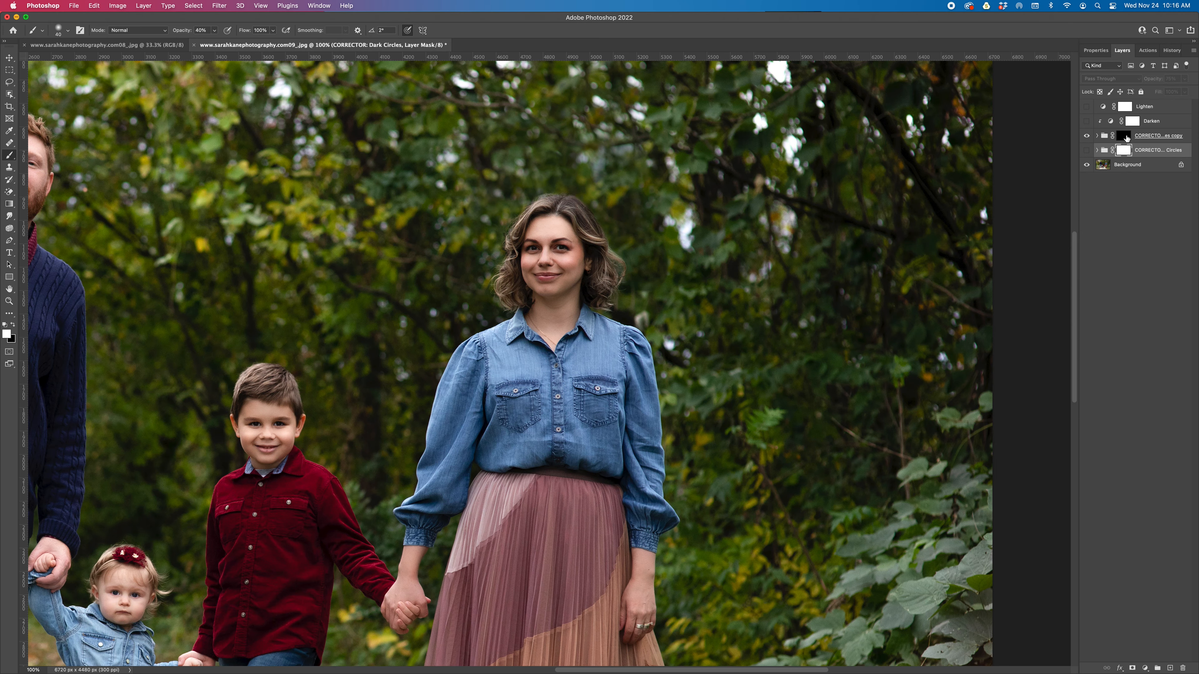
Delete the Lighten and Darken layers and the extra Dark Circles group with the white mask.
click(1149, 110)
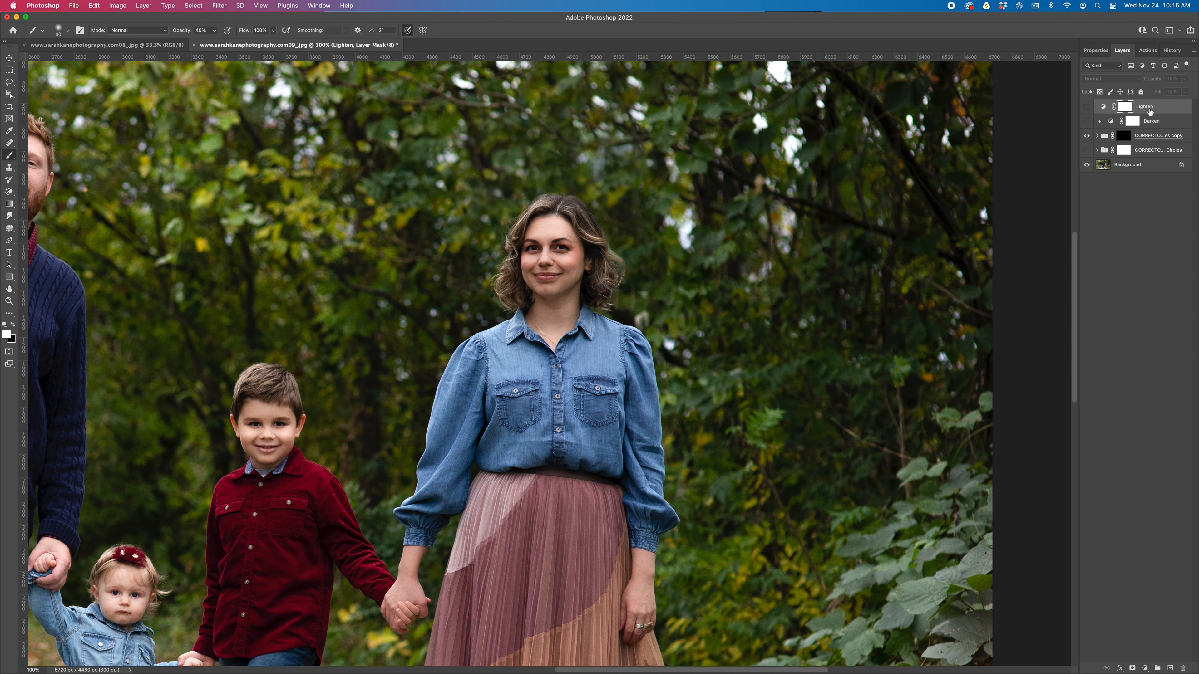
key(Delete)
key(Delete)
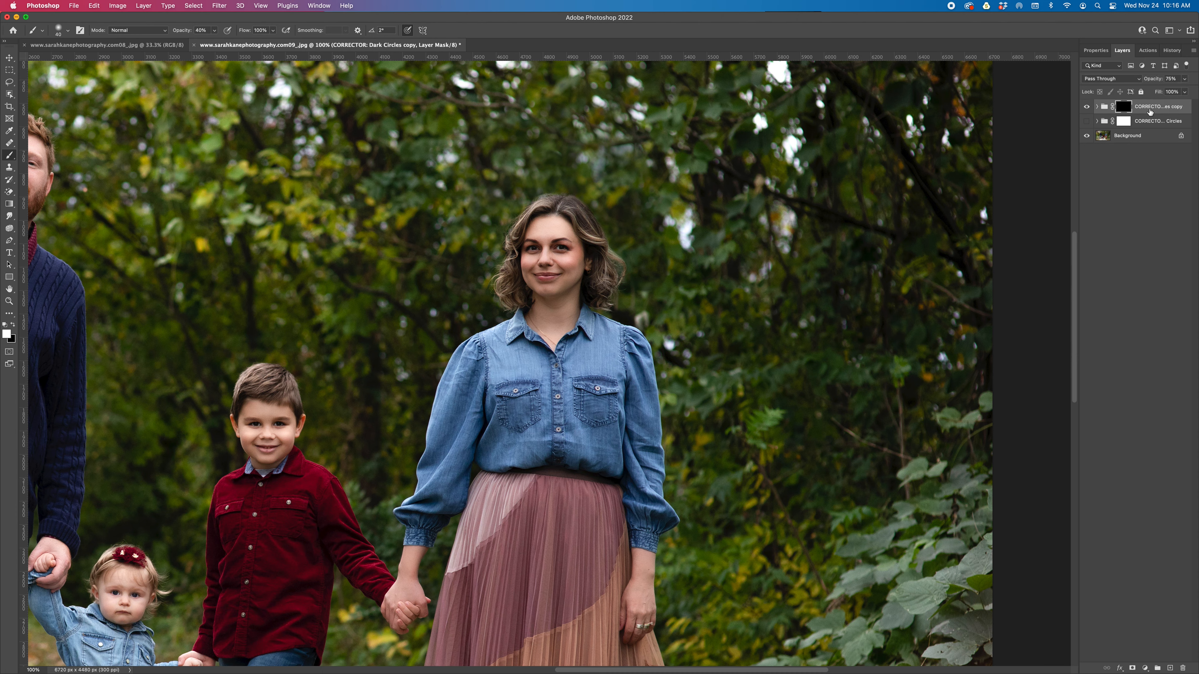
click(1152, 121)
key(Delete)
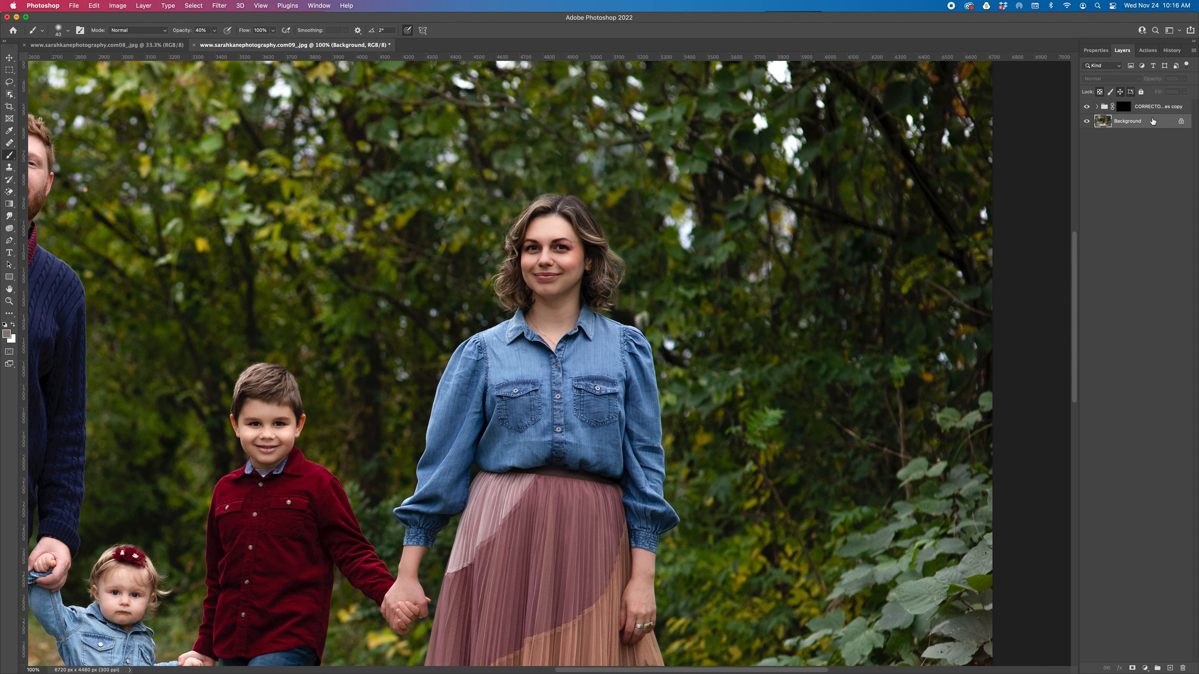
Brush white at 50% opacity with a smaller tip on the Dark Circles copy group's mask under the woman's eye.
click(1124, 108)
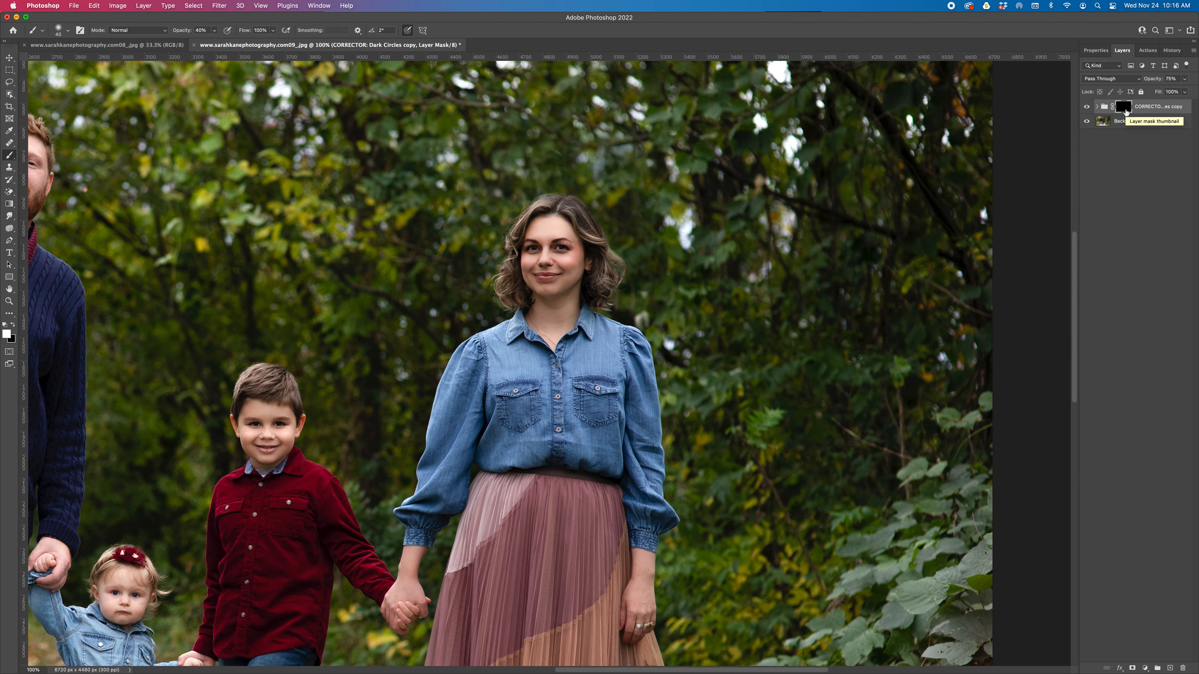
click(1104, 112)
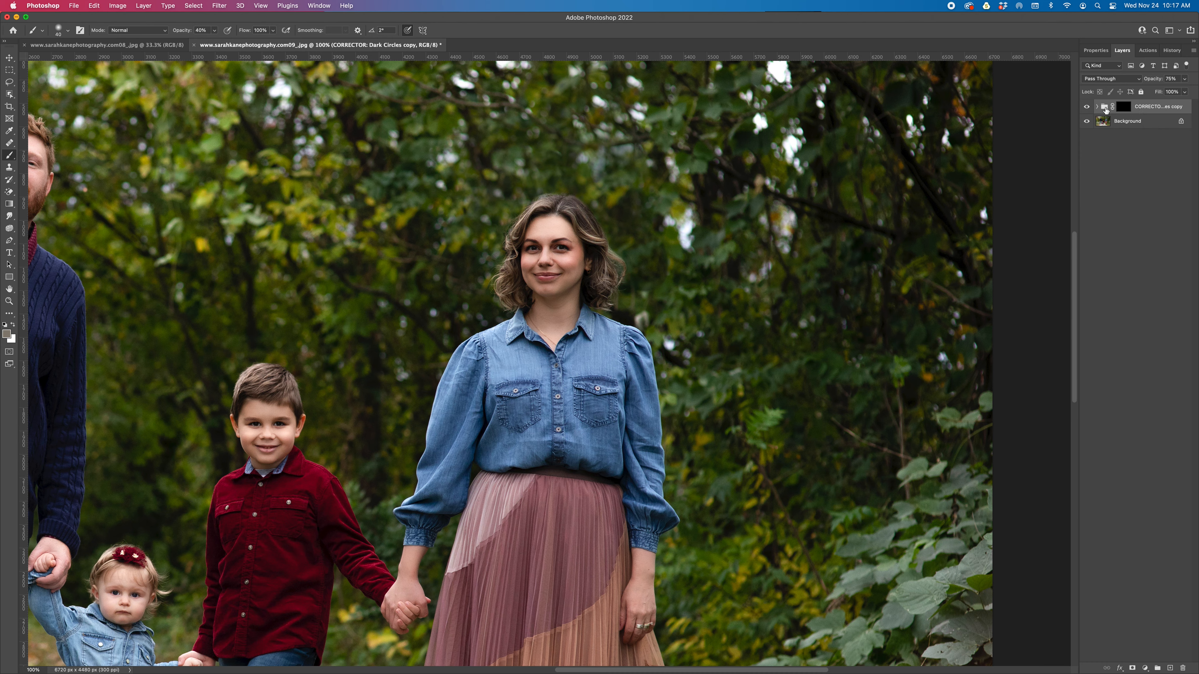
click(1125, 112)
key(super+plus)
key(super+plus)
scroll(776, 166, up, 3)
scroll(776, 166, up, 2)
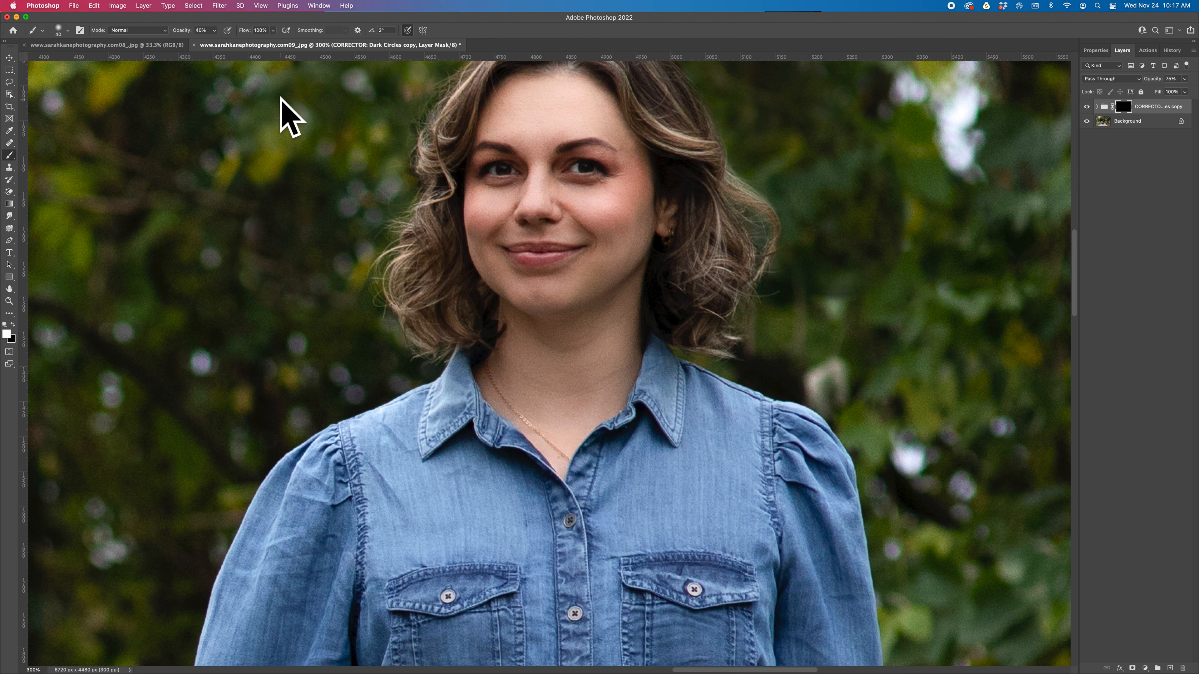
key(bracketleft)
key(bracketleft)
mouse_move(586, 183)
mouse_down()
mouse_move(561, 178)
mouse_move(606, 177)
mouse_up()
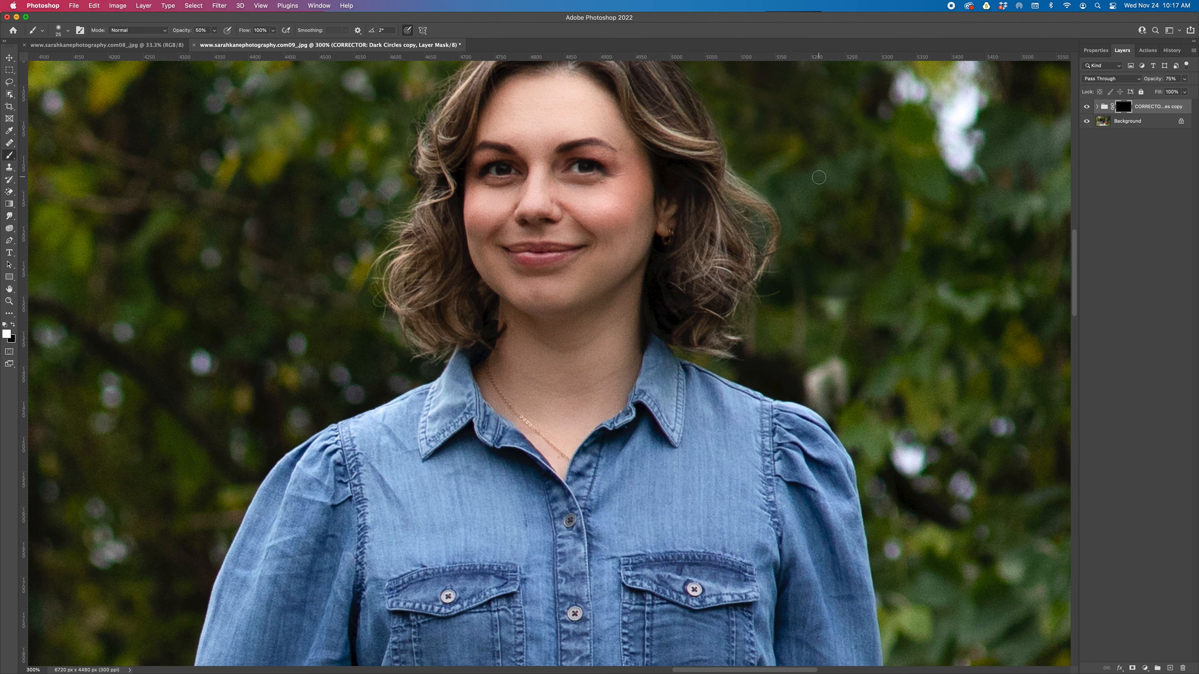
Examine the woman's under-eye area up close and from farther out.
key(super+equal)
key(super+equal)
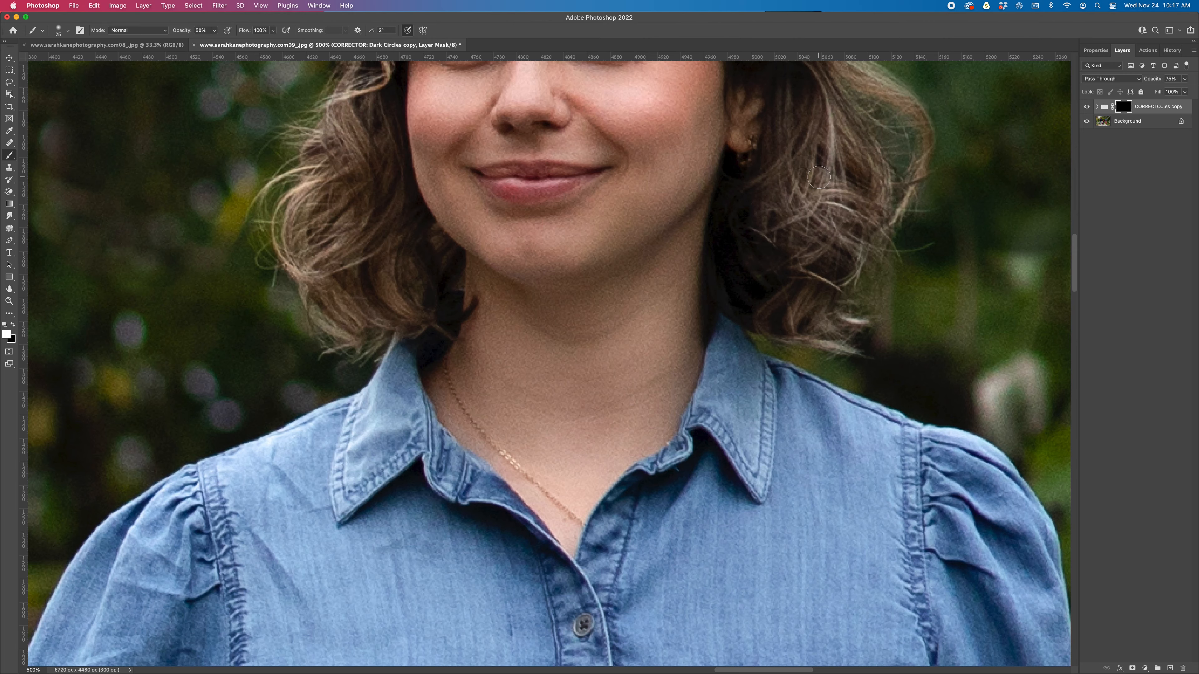
key(super+equal)
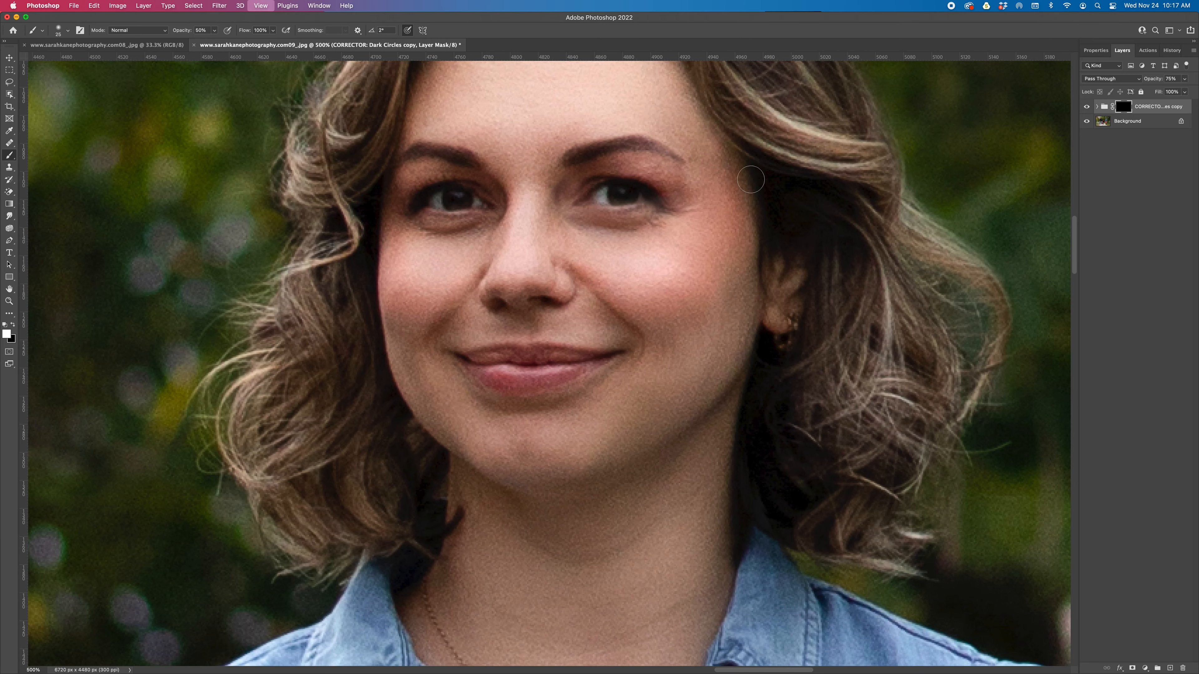
click(9, 289)
mouse_move(642, 182)
mouse_down()
mouse_move(667, 228)
mouse_move(644, 194)
mouse_up()
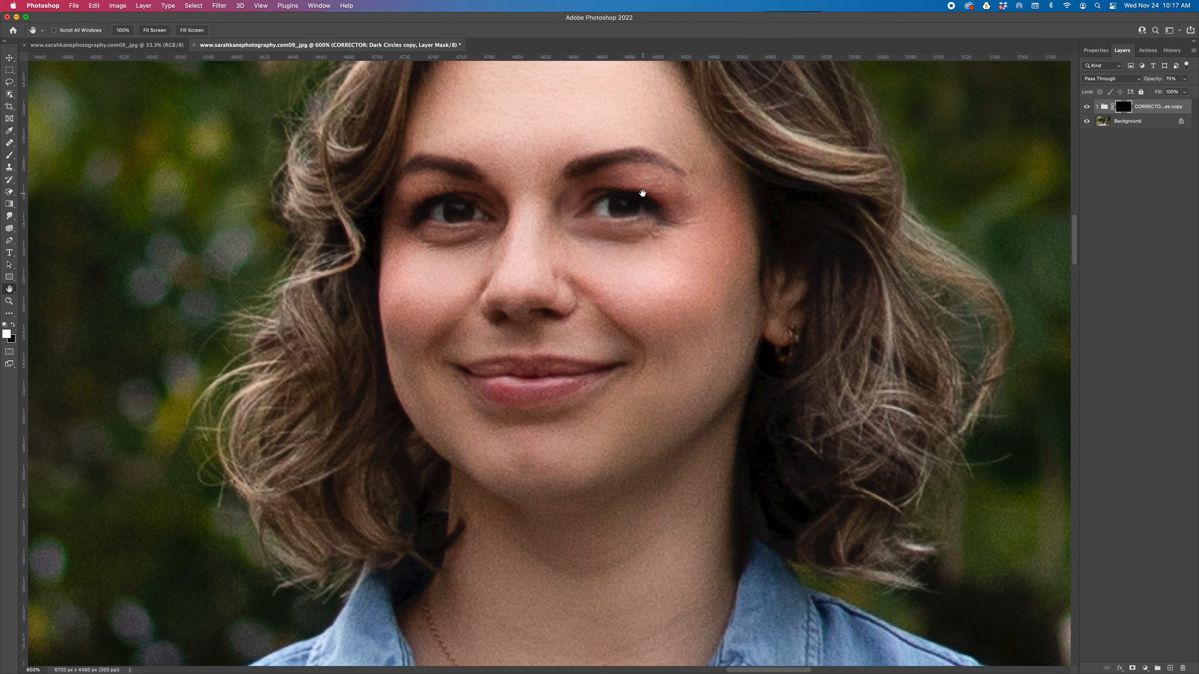
key(super+minus)
key(super+minus)
key(super+minus)
key(super+minus)
key(super+minus)
key(super+minus)
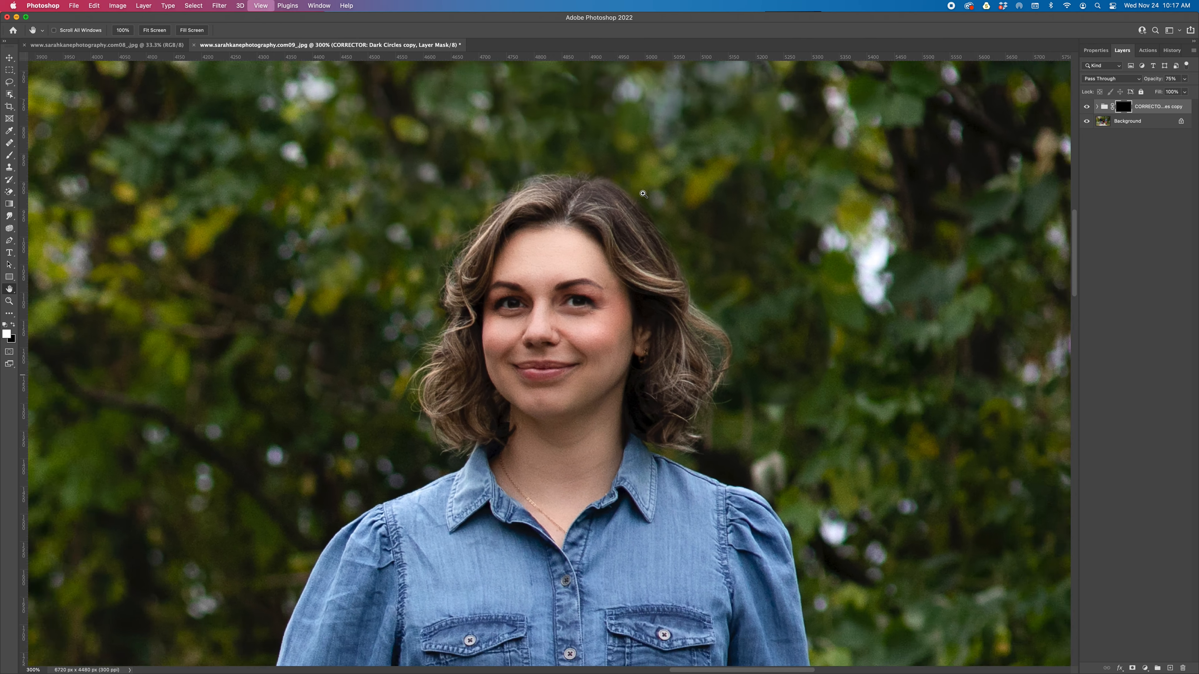
key(super+plus)
key(super+plus)
key(super+plus)
key(super+plus)
key(super+plus)
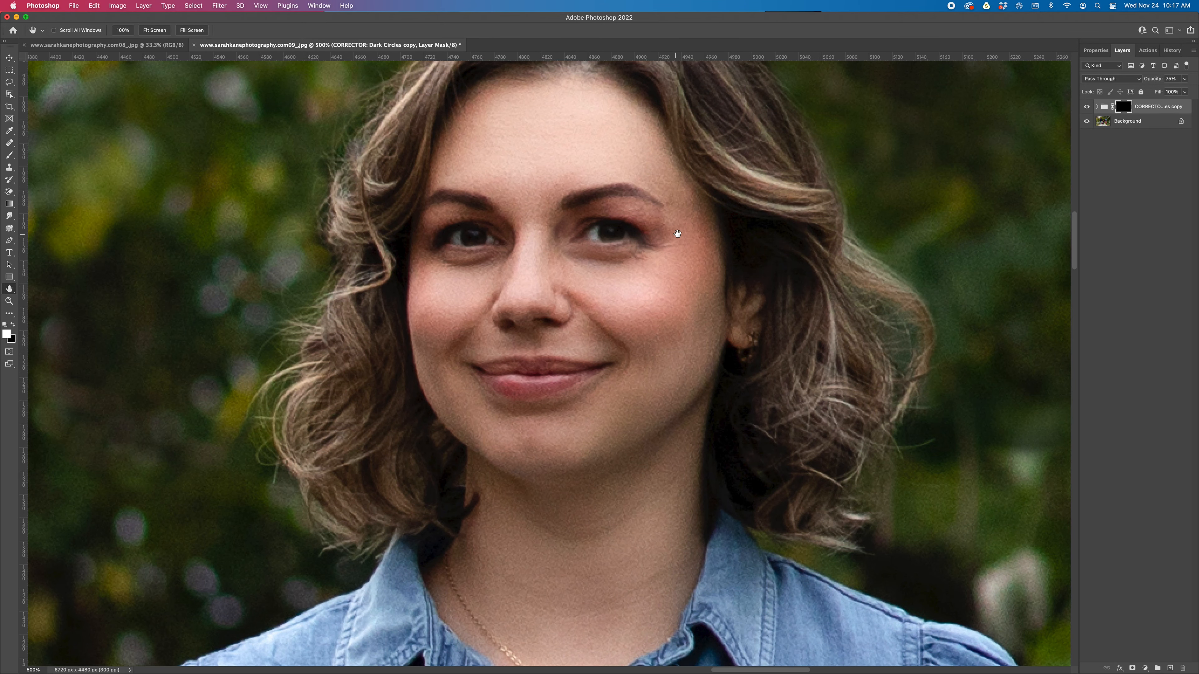
Switch the Brush to black at 60% opacity and reduce its tip size for refining the under-eye mask.
key(b)
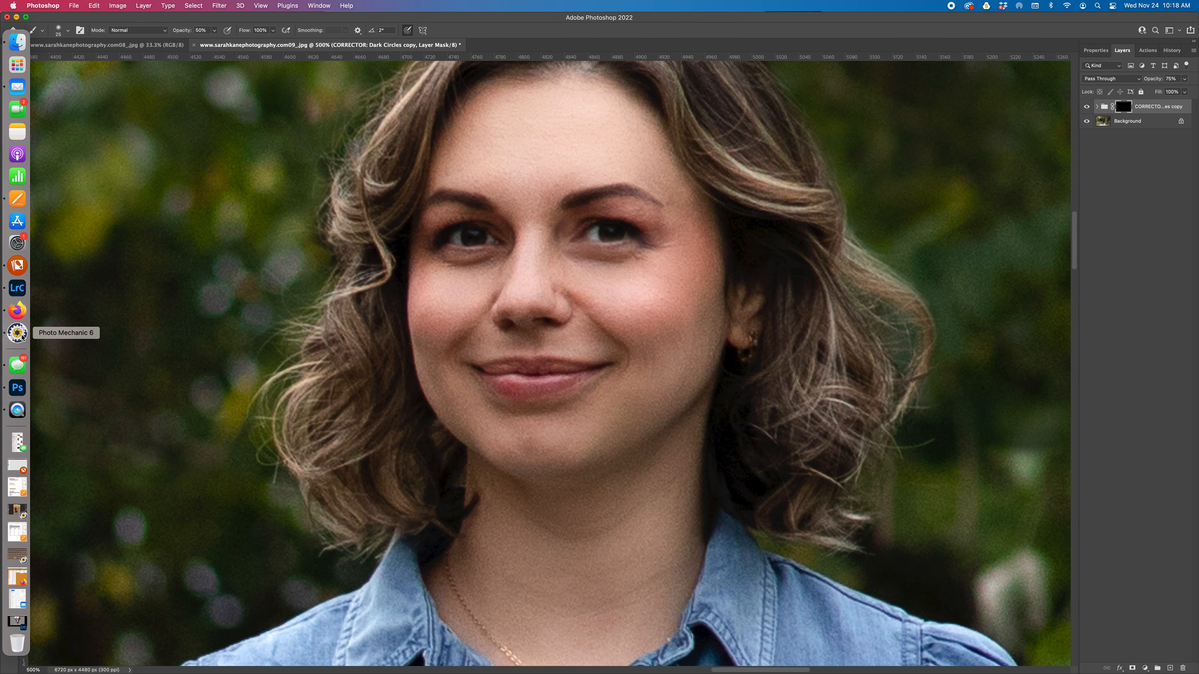
click(13, 326)
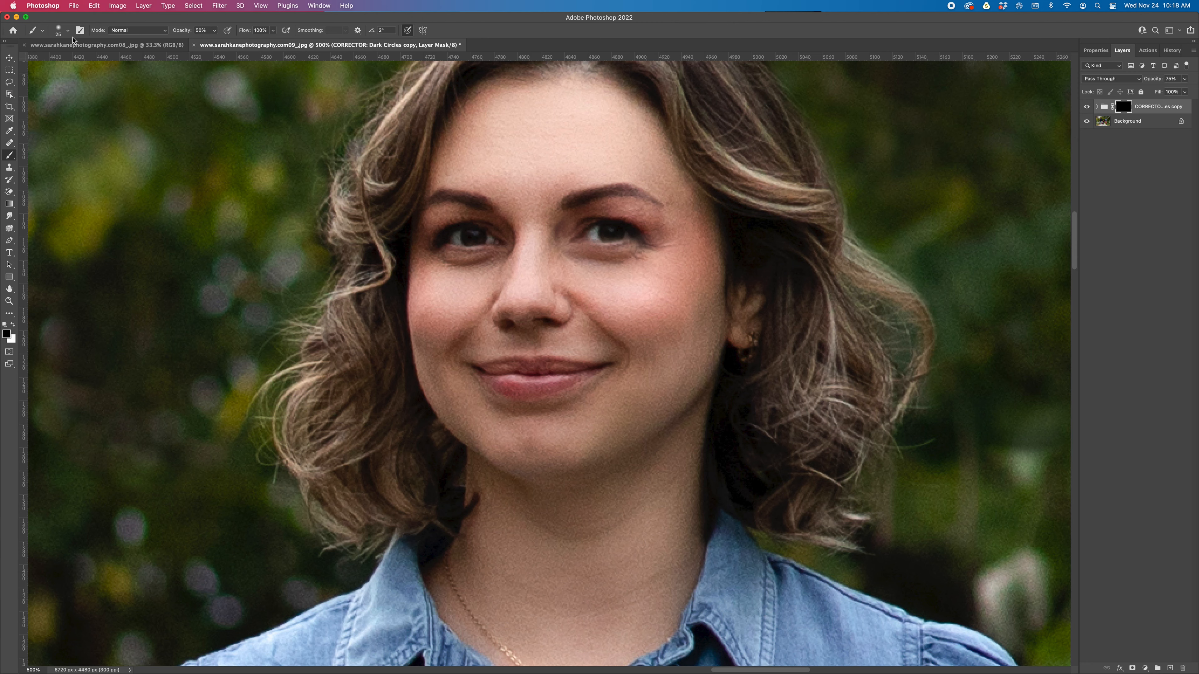
click(69, 31)
click(69, 32)
key(bracketleft)
key(bracketleft)
key(bracketleft)
key(bracketleft)
key(bracketleft)
key(])
key(bracketleft)
Lower the brush opacity to 10% and slightly enlarge its tip for blending the under-eye mask.
key(super+minus)
key(super+minus)
key(super+minus)
key(super+minus)
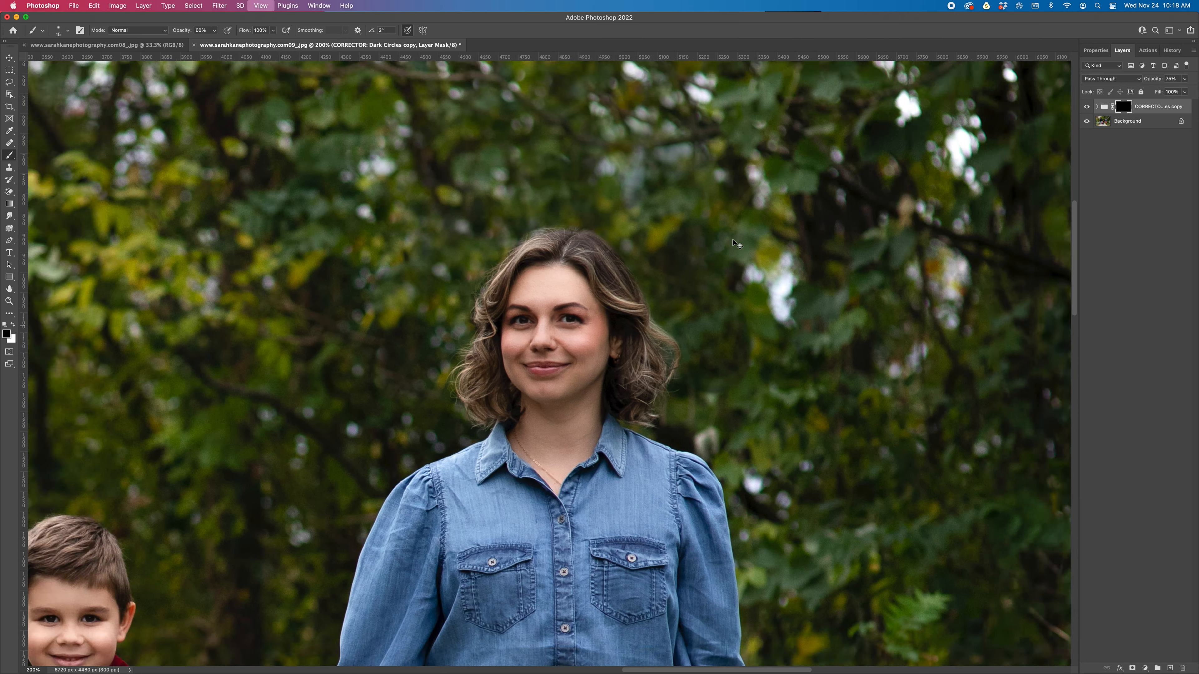
key(super+plus)
key(super+plus)
key(super+plus)
key(super+plus)
key(super+plus)
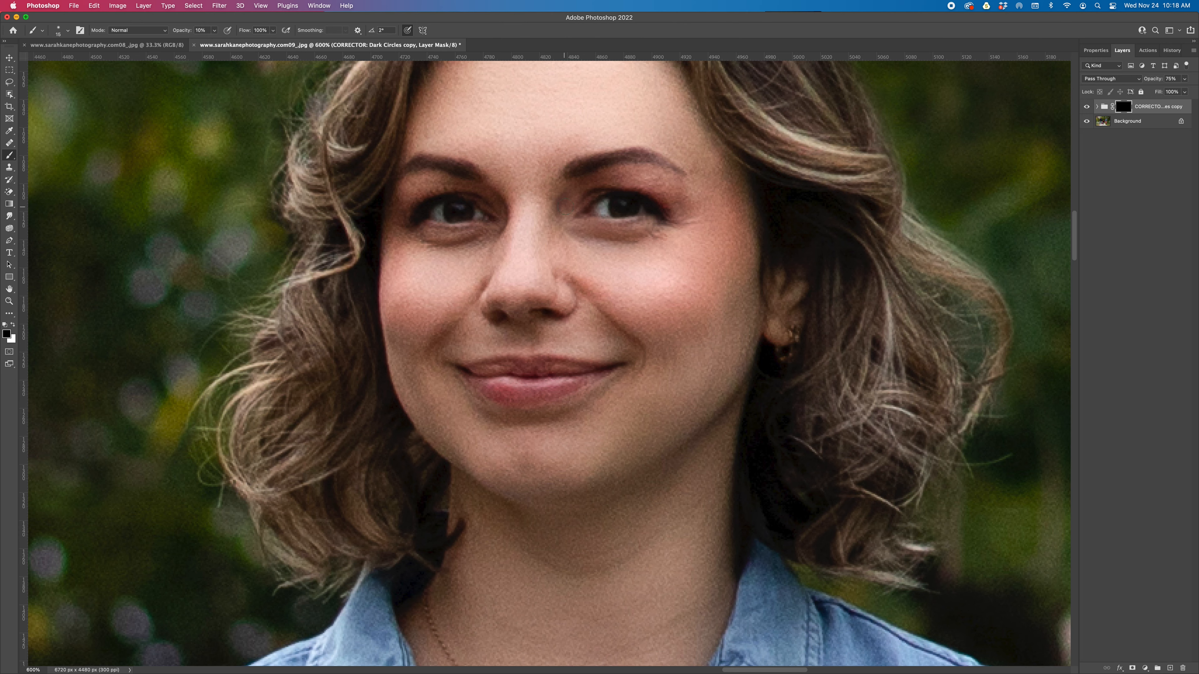
key(bracketright)
Review the retouch in the wider family photo and on the woman's face, and hide the Dark Circles copy group for comparison.
key(super+minus)
key(super+minus)
key(super+minus)
key(super+minus)
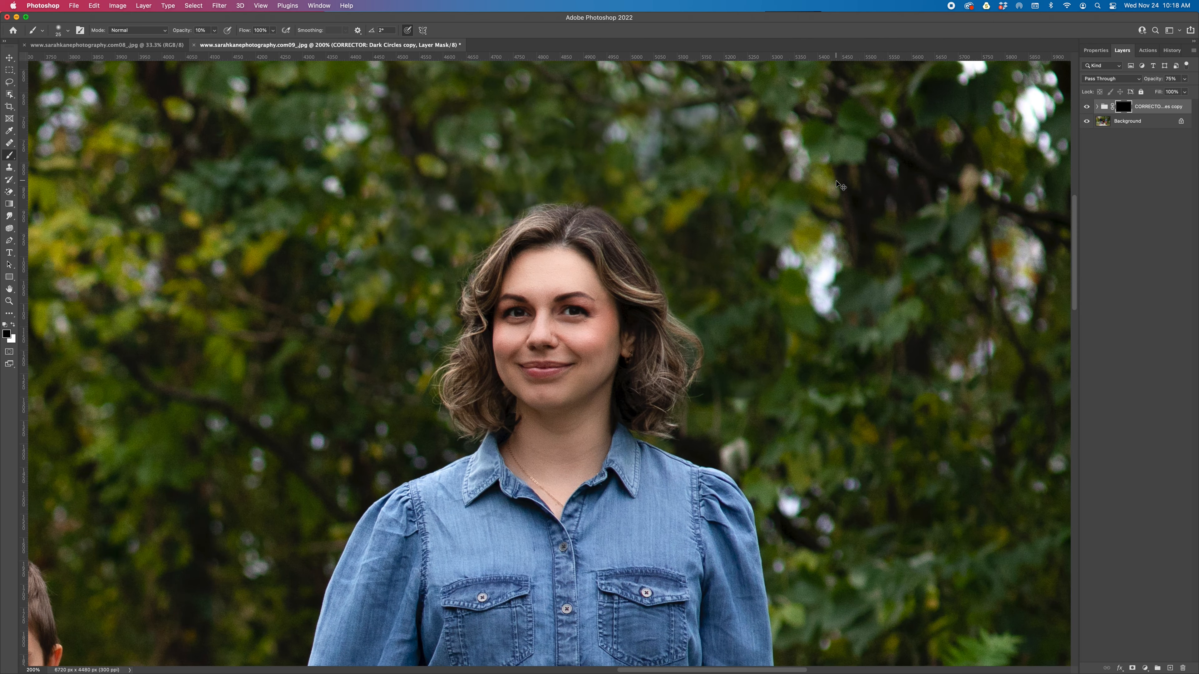
key(super+minus)
key(super+minus)
key(super+minus)
key(super+minus)
key(super+minus)
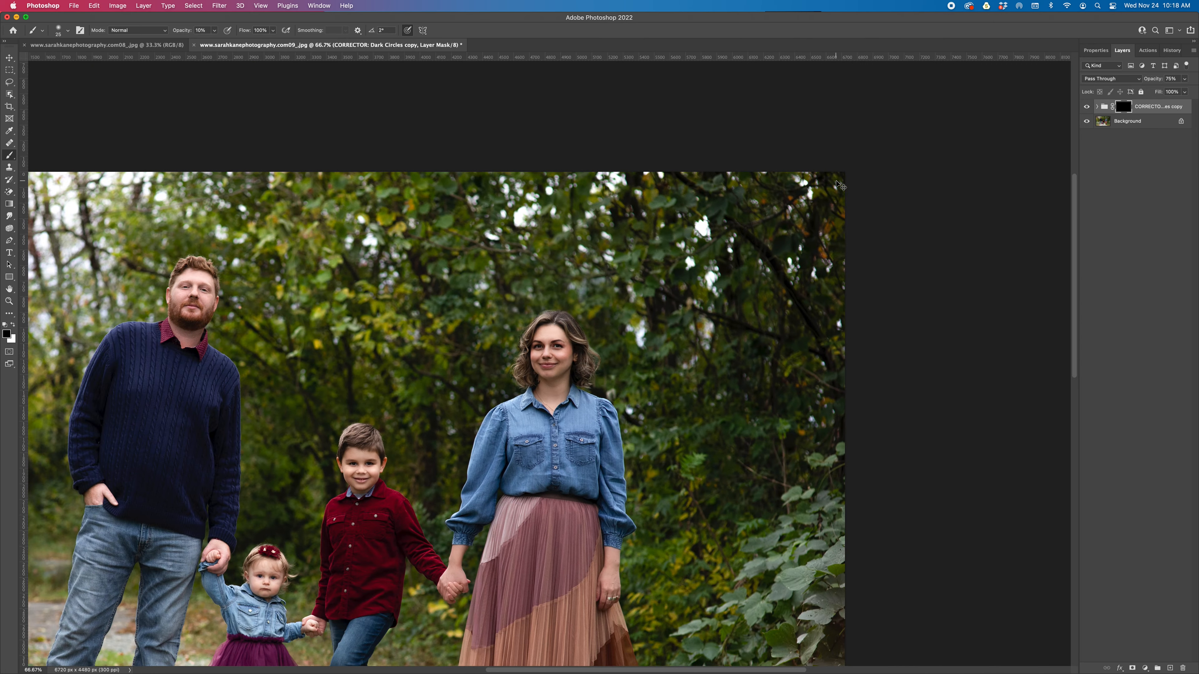
key(super+plus)
key(super+plus)
key(super+plus)
key(super+plus)
key(super+plus)
scroll(833, 181, right, 2)
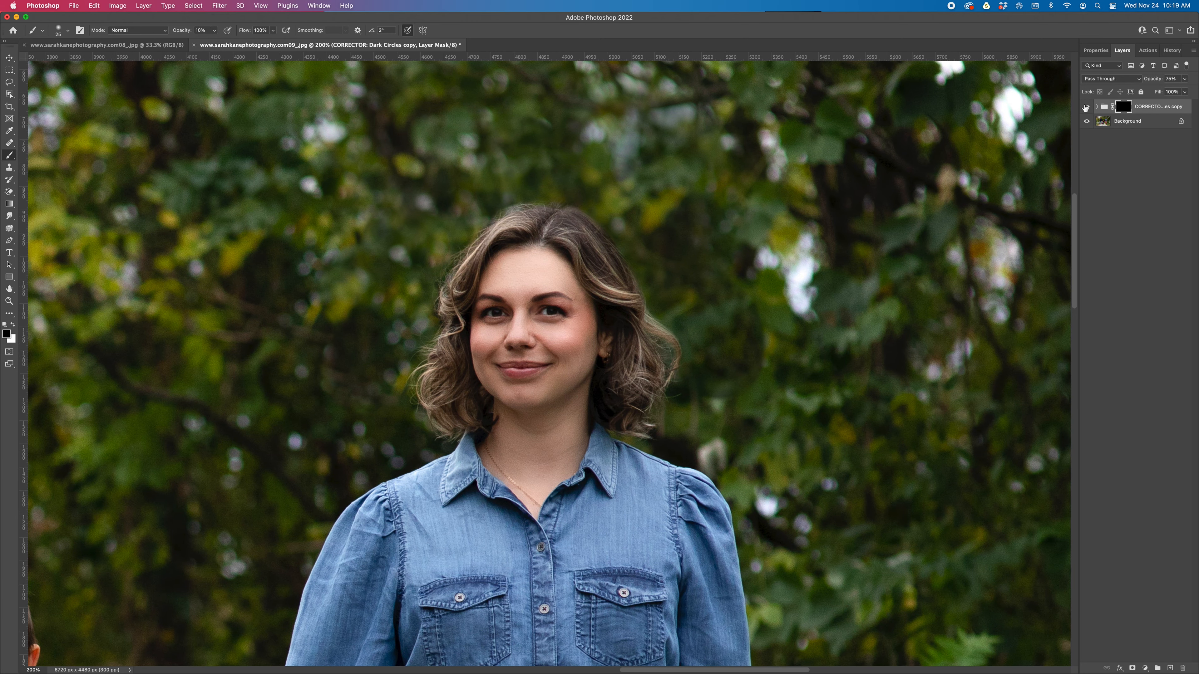
click(1084, 107)
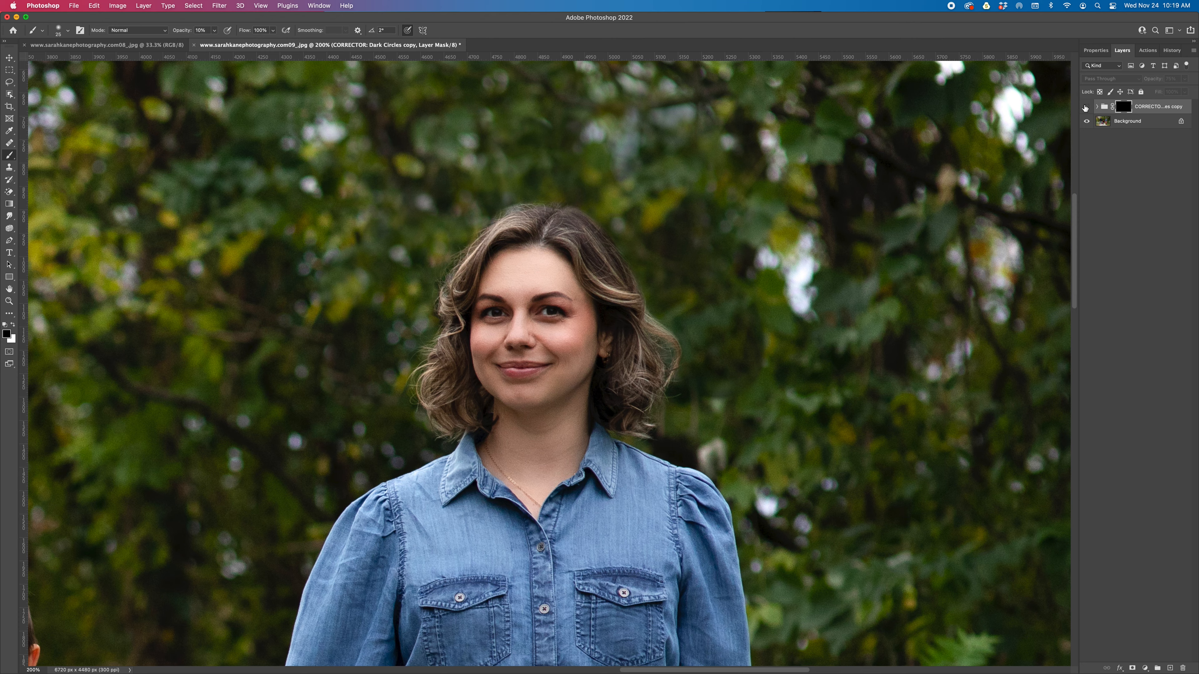
Show the Dark Circles copy group again and compare the retouch in the wider family photo and on the woman's face.
key(super+minus)
key(super+minus)
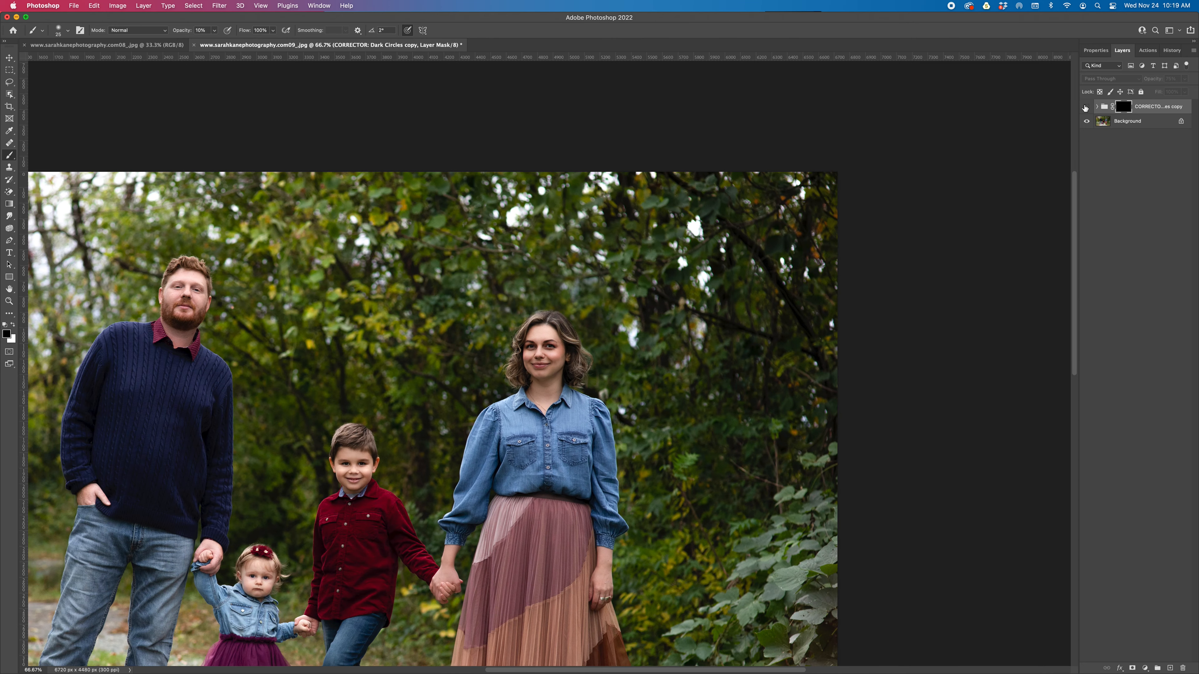
click(1084, 107)
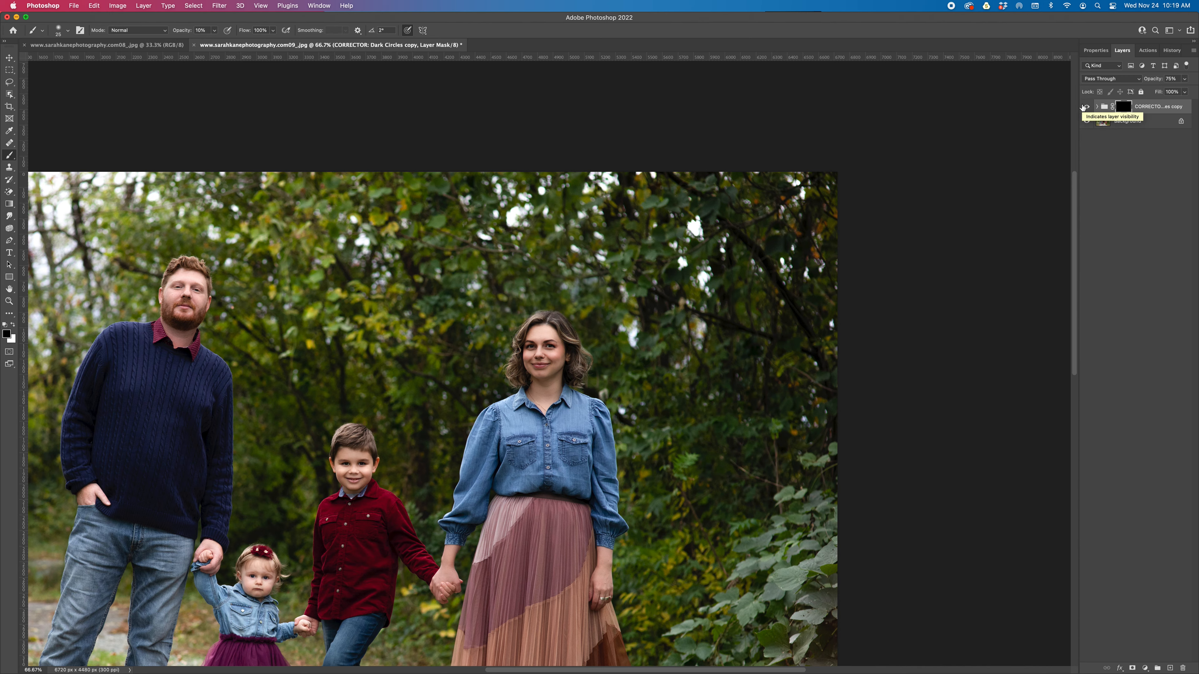
key(super+equal)
key(super+equal)
key(super+equal)
key(super+equal)
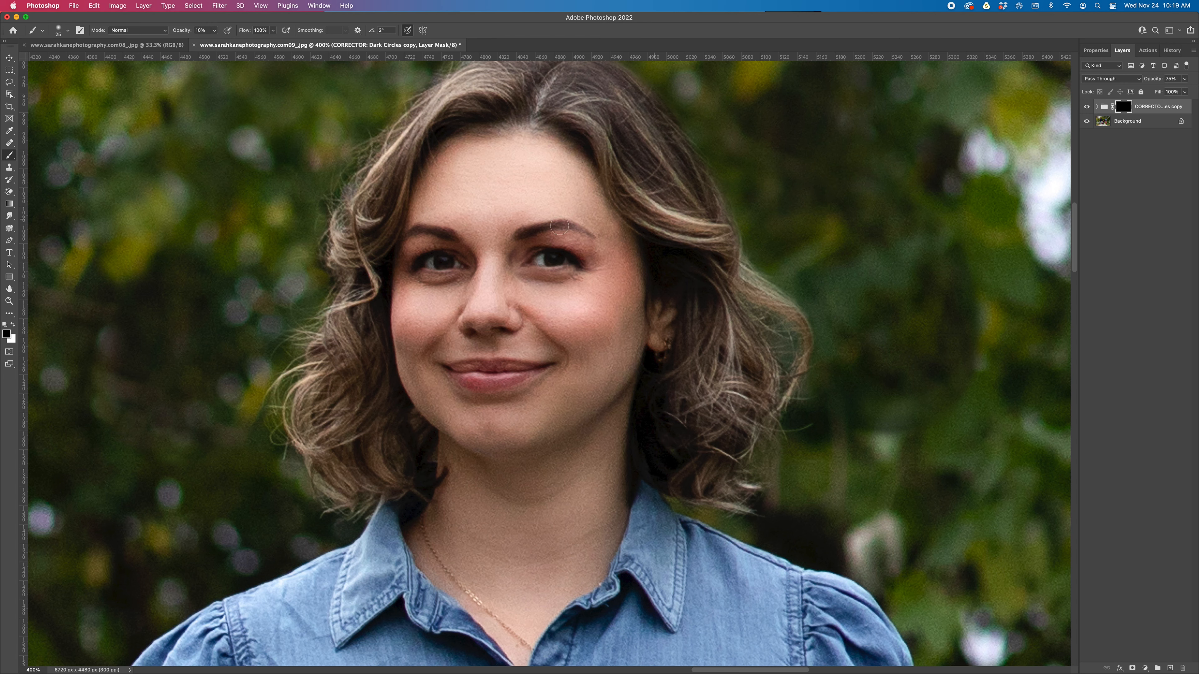
Switch the Brush color to white and reduce its tip size for refining the under-eye mask.
click(13, 325)
key(bracketleft)
key(bracketleft)
key(bracketleft)
key(bracketright)
key(super+1)
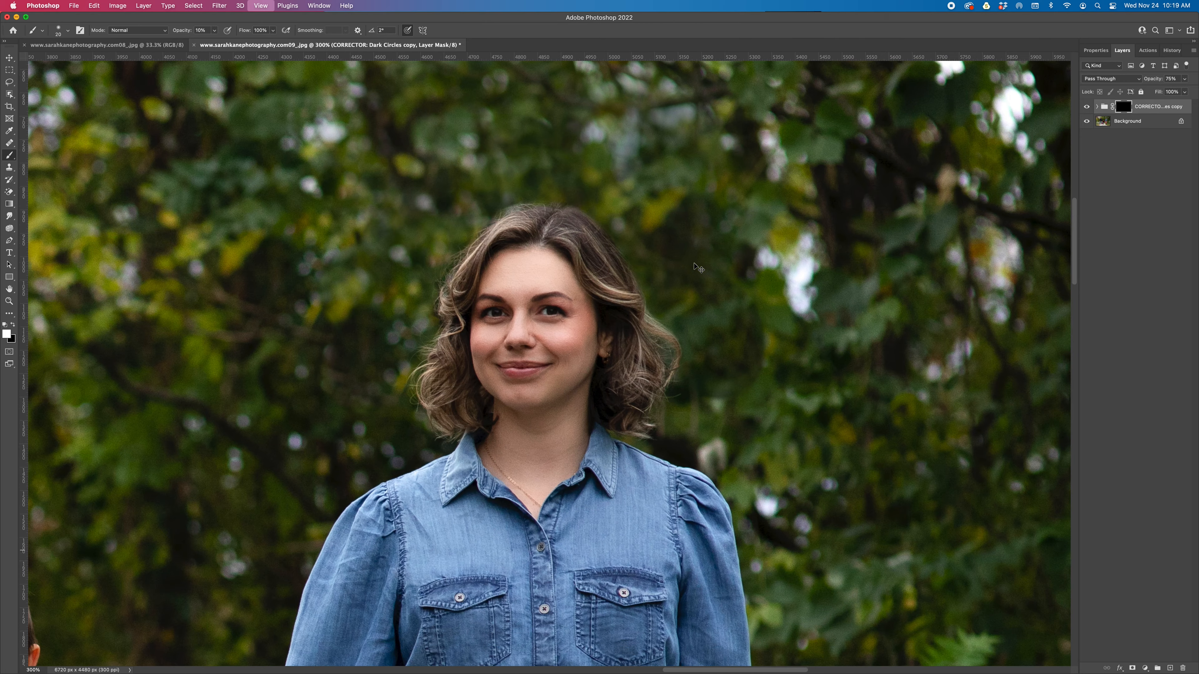
scroll(698, 268, up, 4)
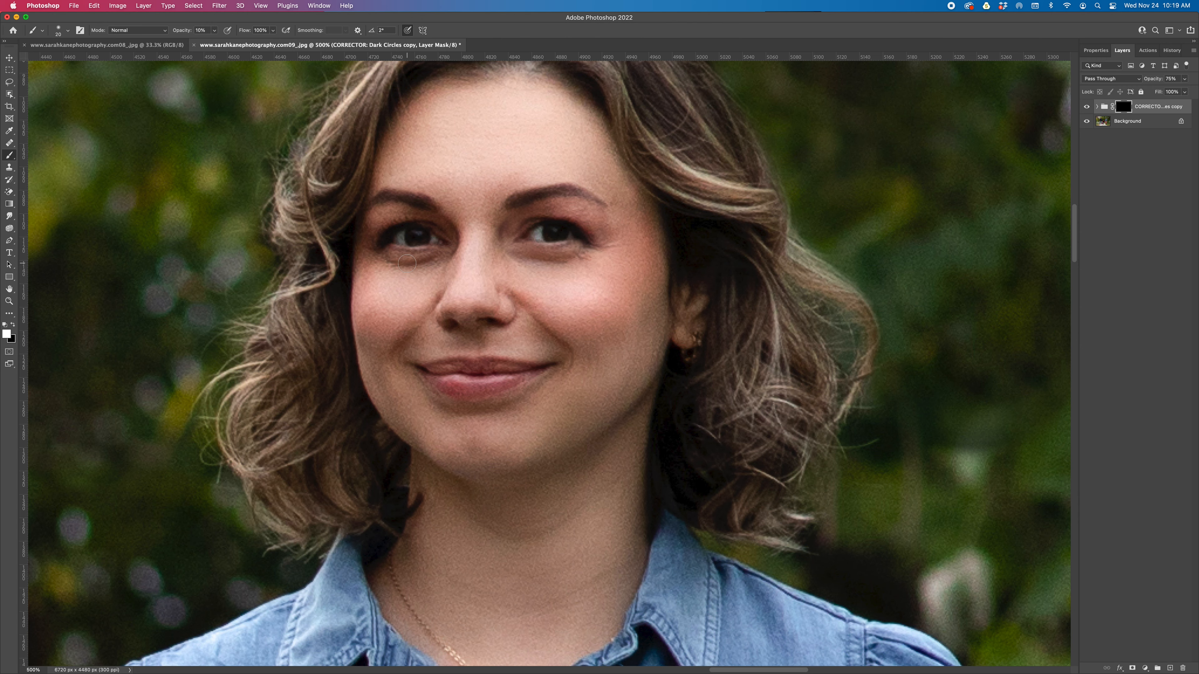
Paint the mask below the woman's right eye in white with a smaller Brush tip at 50% opacity.
key(5)
key(bracketleft)
key(bracketleft)
key(bracketleft)
key(bracketright)
click(9, 264)
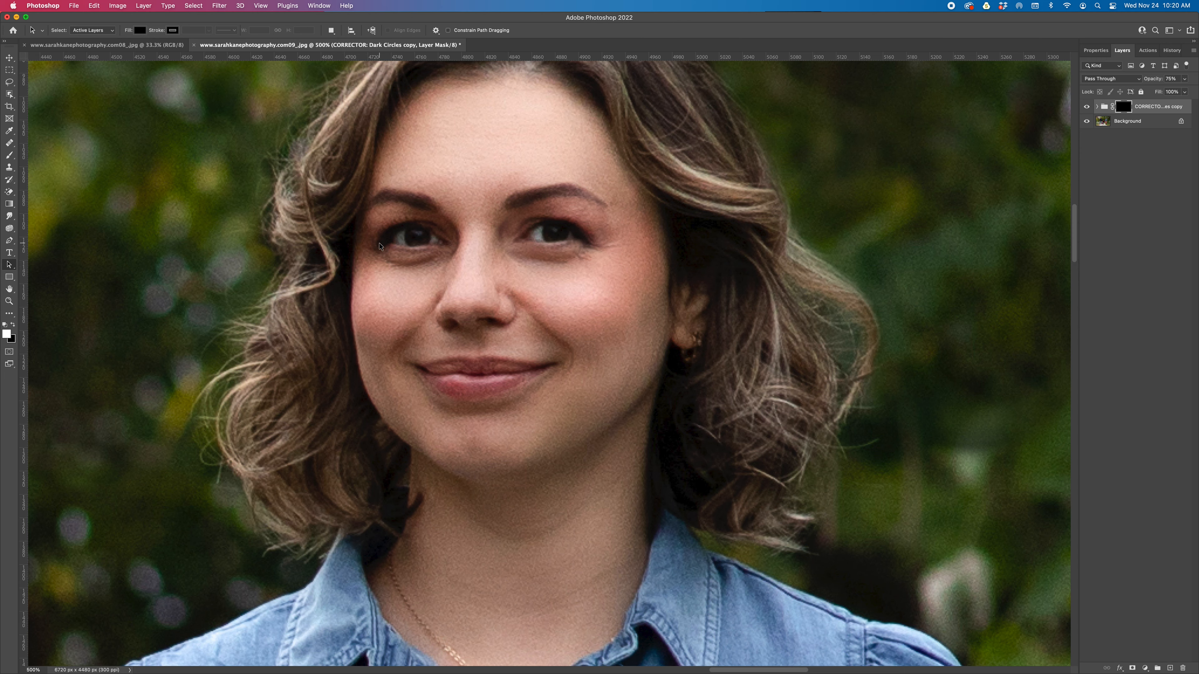
key(b)
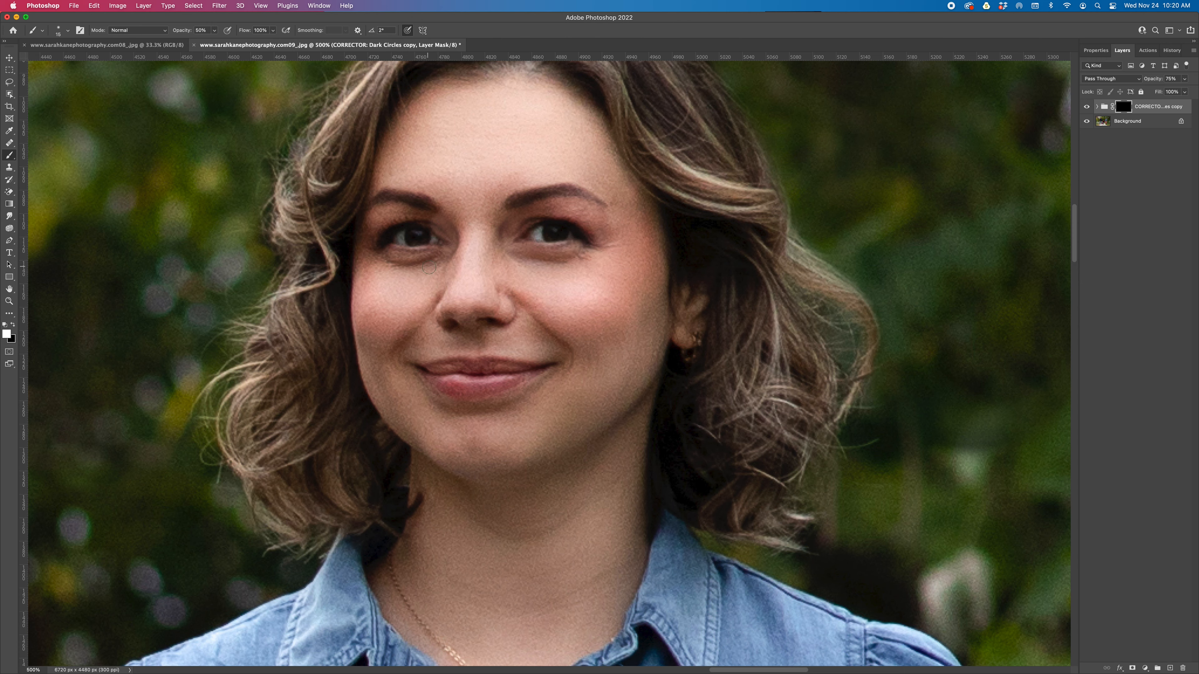
key(bracketleft)
mouse_move(402, 265)
mouse_down()
mouse_move(435, 255)
mouse_move(389, 261)
mouse_up()
Try a white stroke at 30% opacity with a larger tip near the outer corner of the woman's right eye, and undo it.
key(bracketright)
key(bracketright)
key(bracketright)
key(bracketleft)
key(3)
mouse_move(372, 252)
mouse_down()
mouse_move(365, 238)
mouse_move(387, 255)
mouse_up()
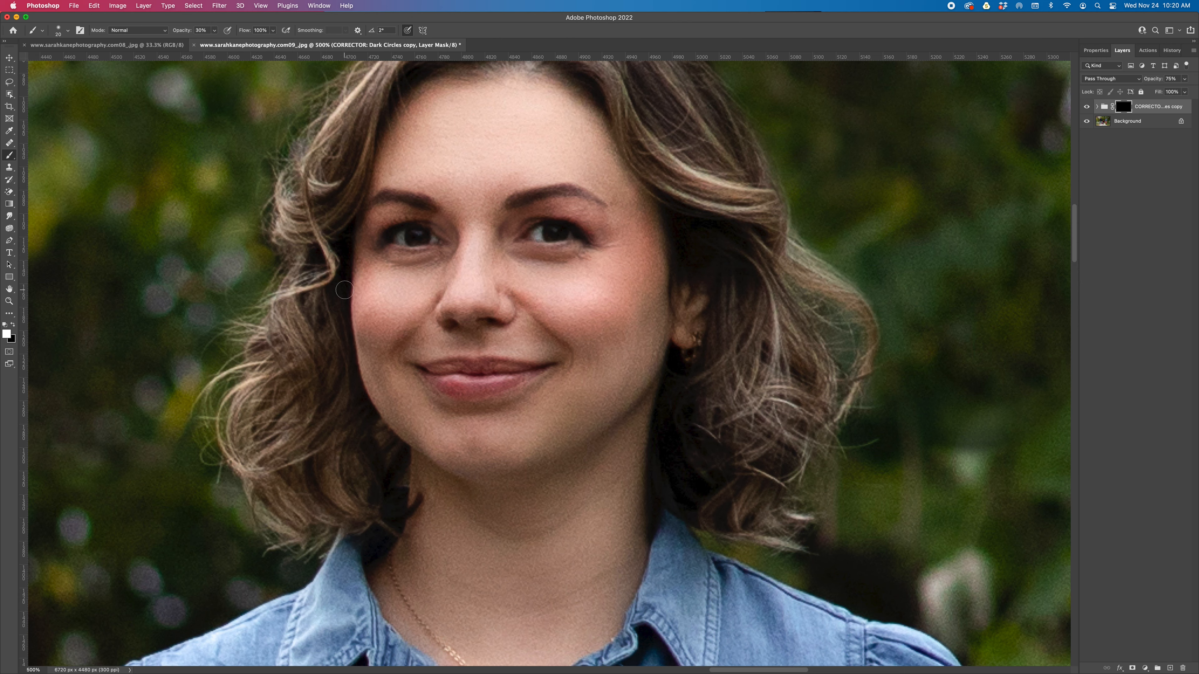
key(super+z)
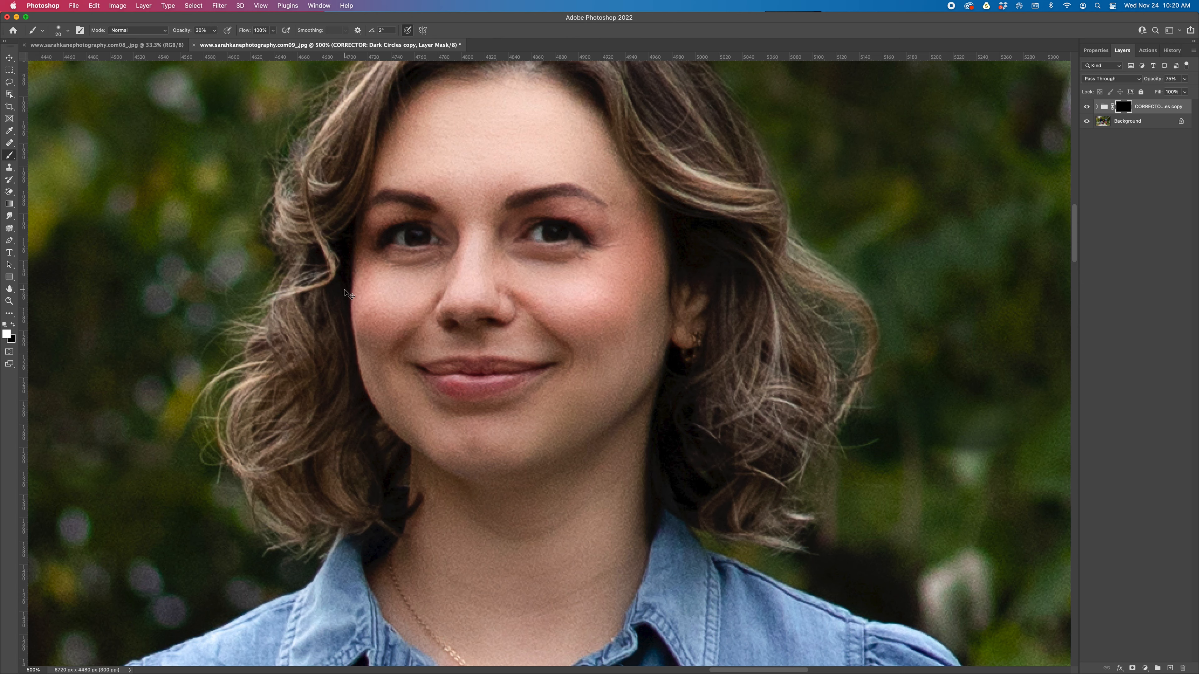
Switch the Brush to black at 100% opacity and reduce its tip size for correcting the mask.
key(bracketleft)
key(x)
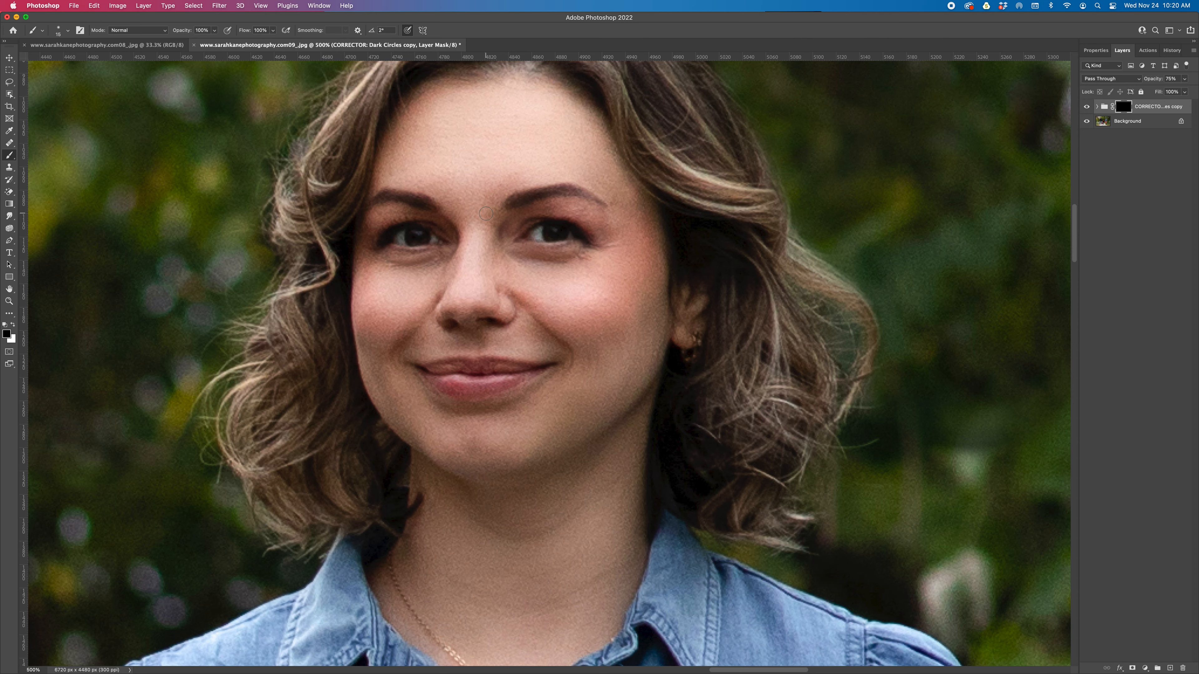
Compare the wider photo with the Dark Circles copy group hidden and shown, and examine the woman's face up close.
key(super+minus)
key(super+minus)
key(super+minus)
key(super+minus)
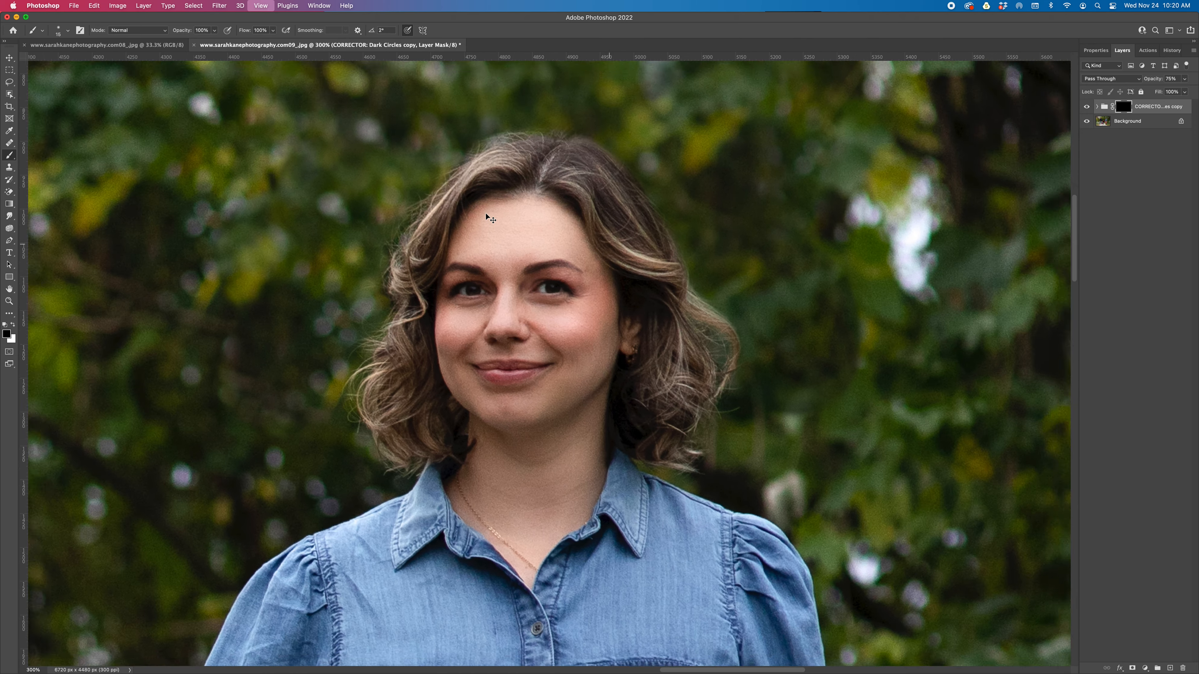
key(super+minus)
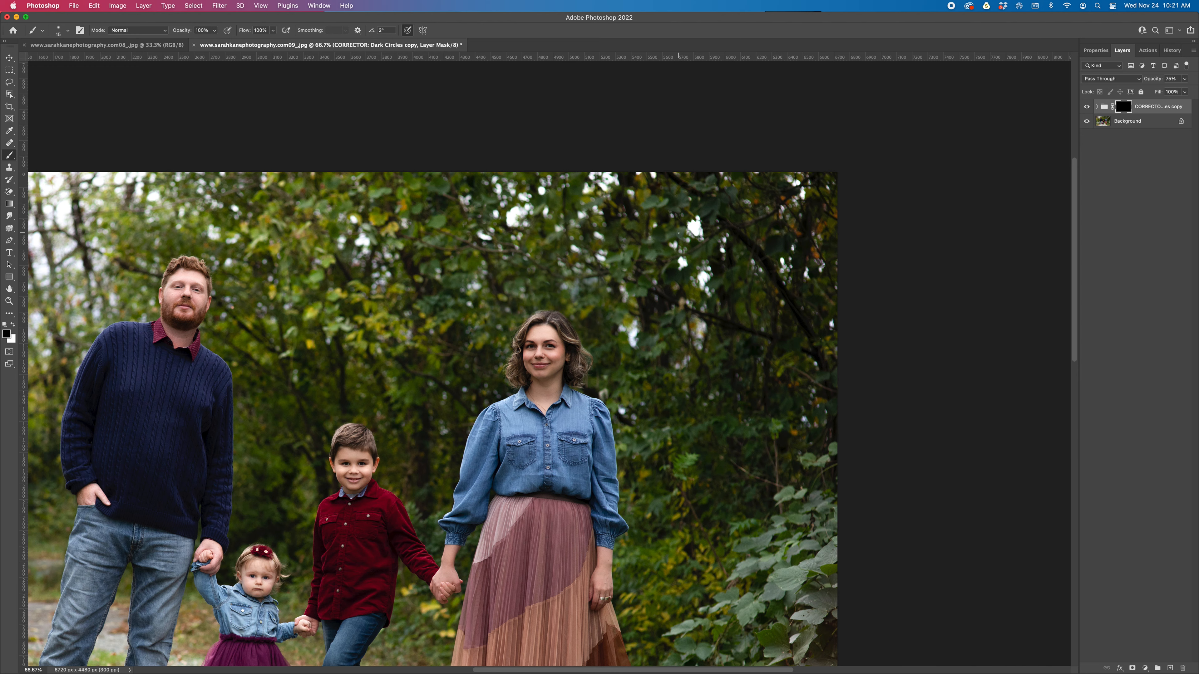
click(1087, 107)
click(1087, 107)
key(super+equal)
key(super+equal)
key(super+equal)
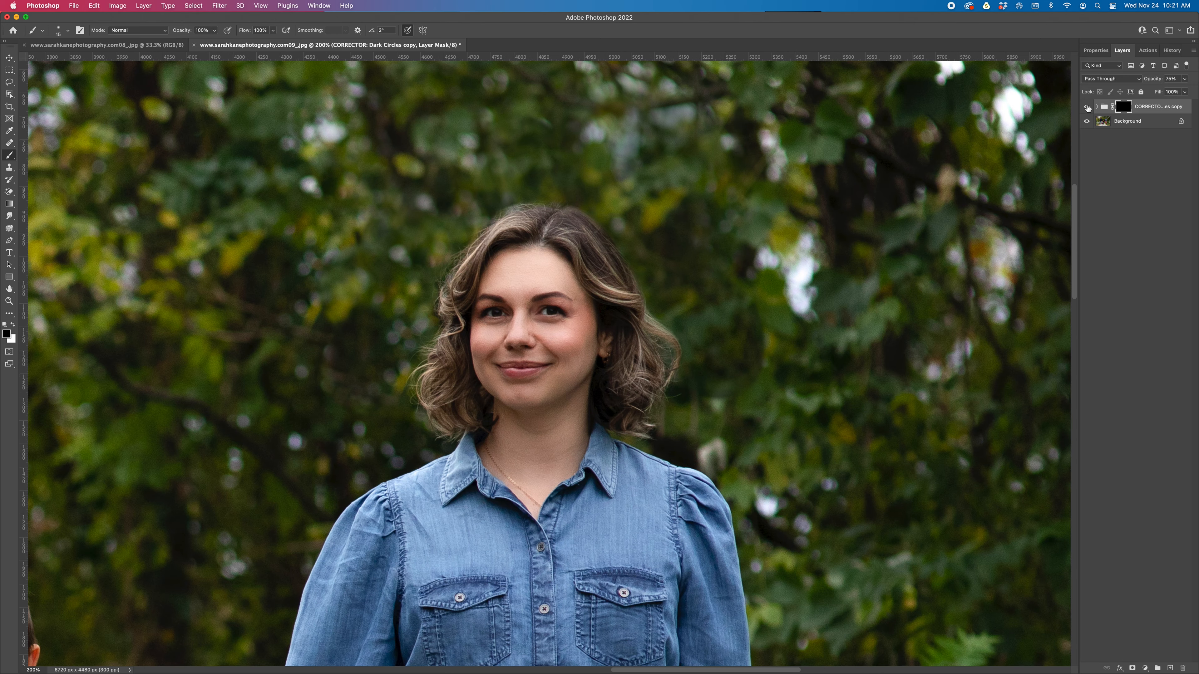
key(super+equal)
key(super+equal)
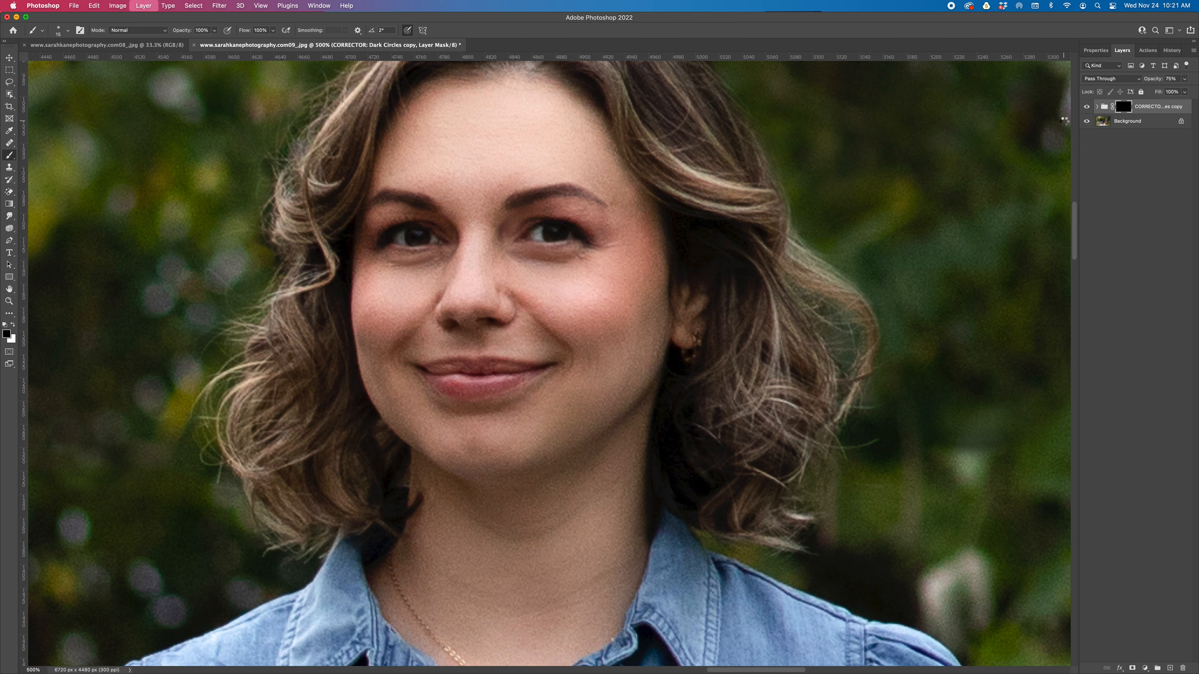
Merge the visible retouch into the Background and preview the Optional Darken Skin and Optional Lighten skin layers.
key(shift+super+g)
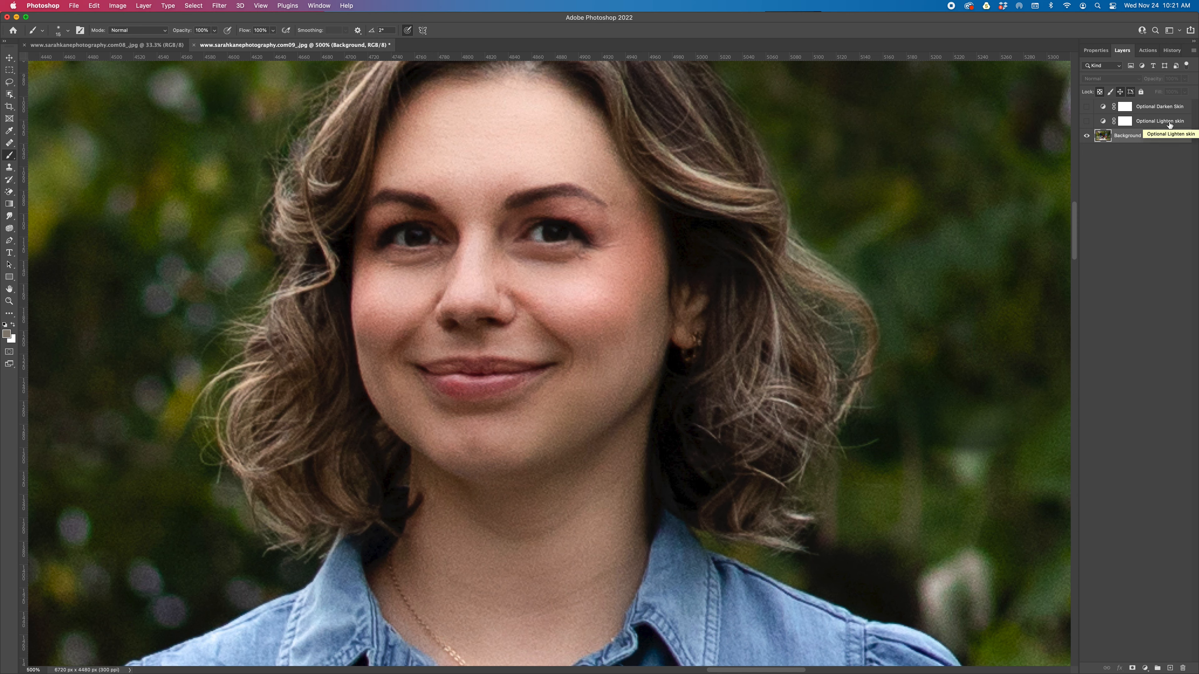
click(1086, 108)
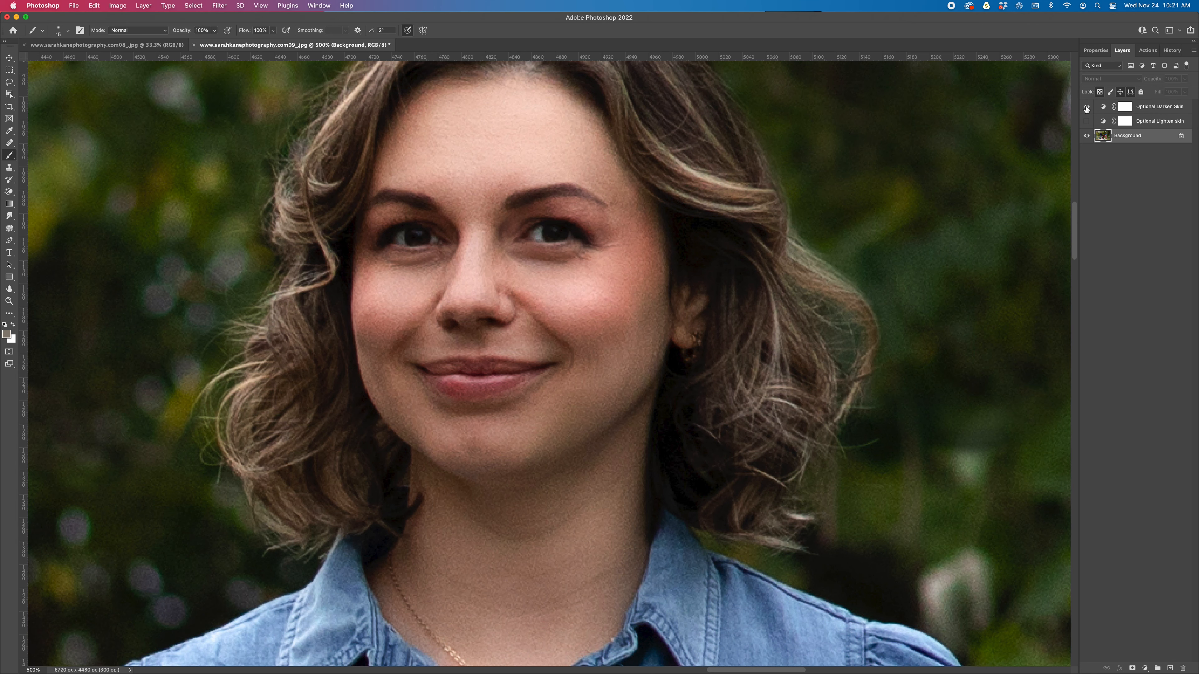
click(1086, 122)
click(1085, 122)
click(1086, 108)
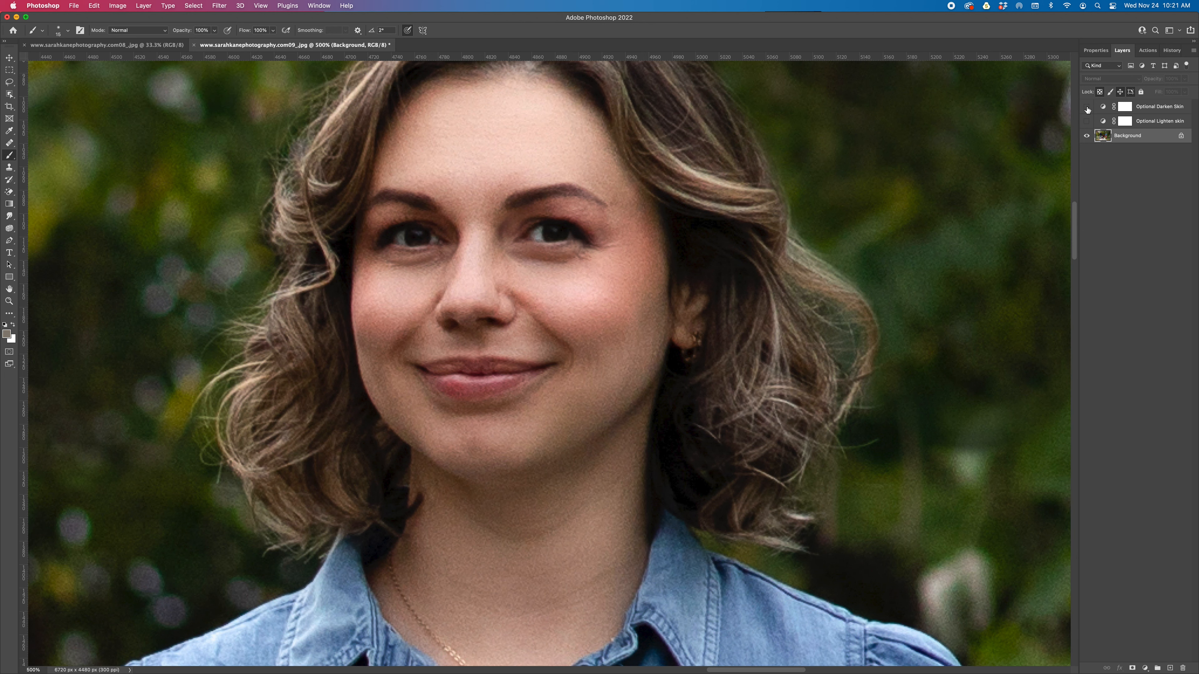
click(1086, 108)
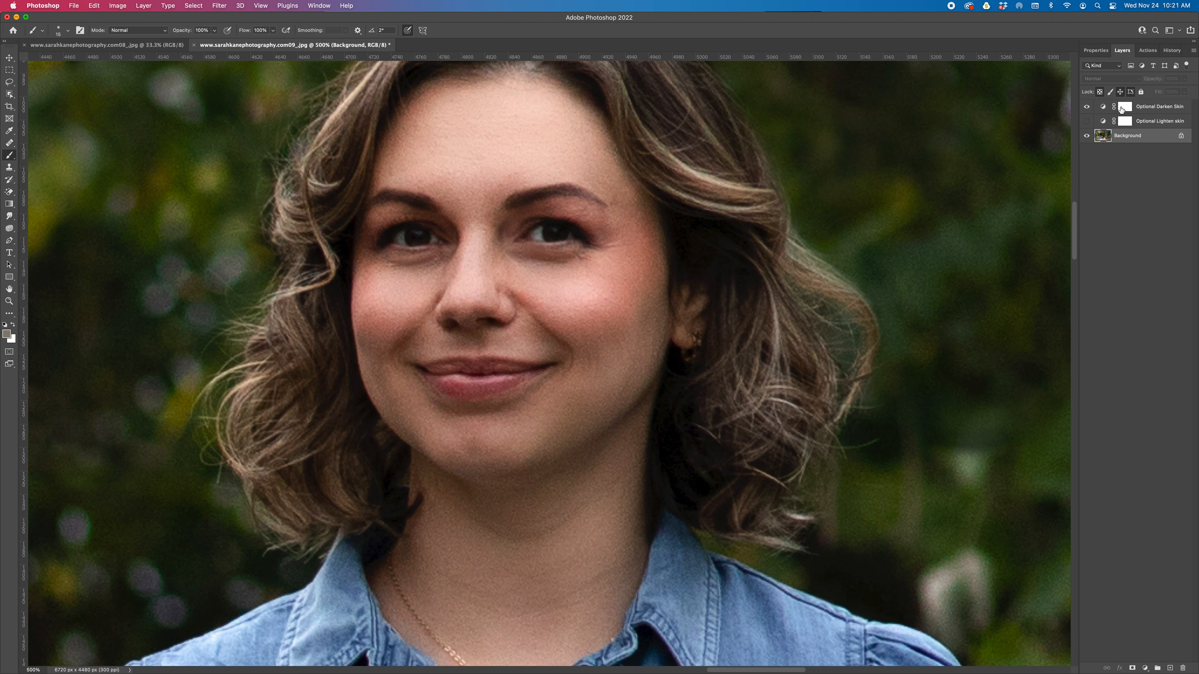
Try inverting the Optional Darken Skin mask and deleting the optional skin layers, and undo these changes.
click(1123, 108)
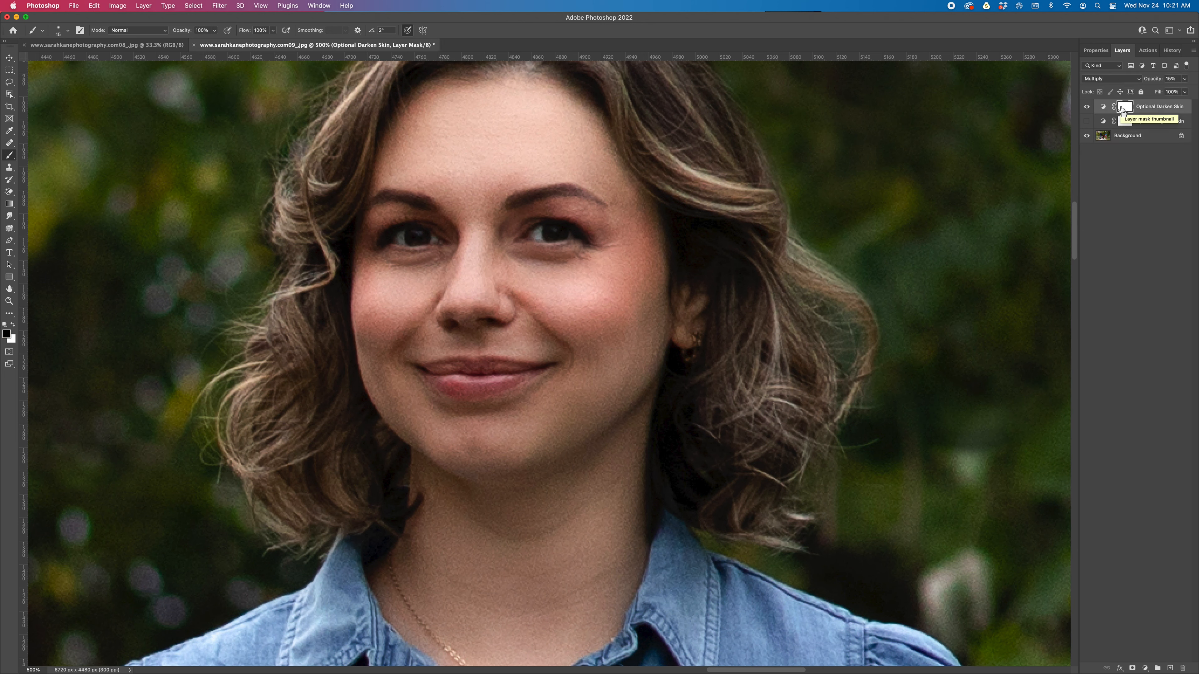
key(super+i)
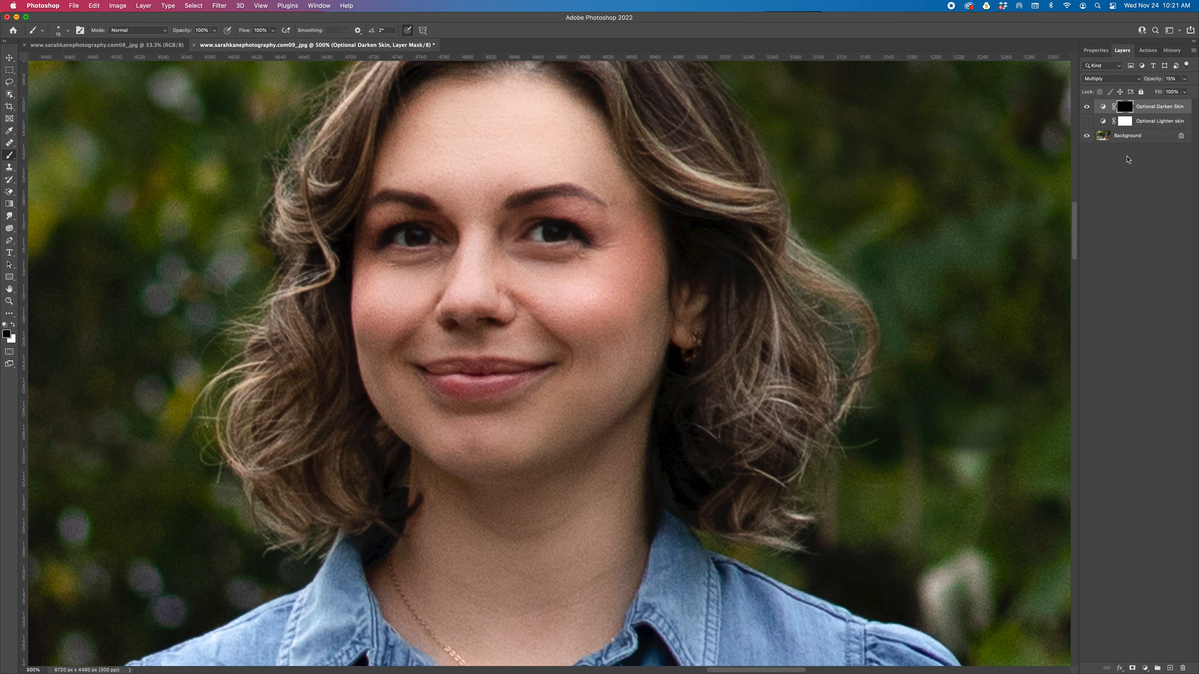
key(BackSpace)
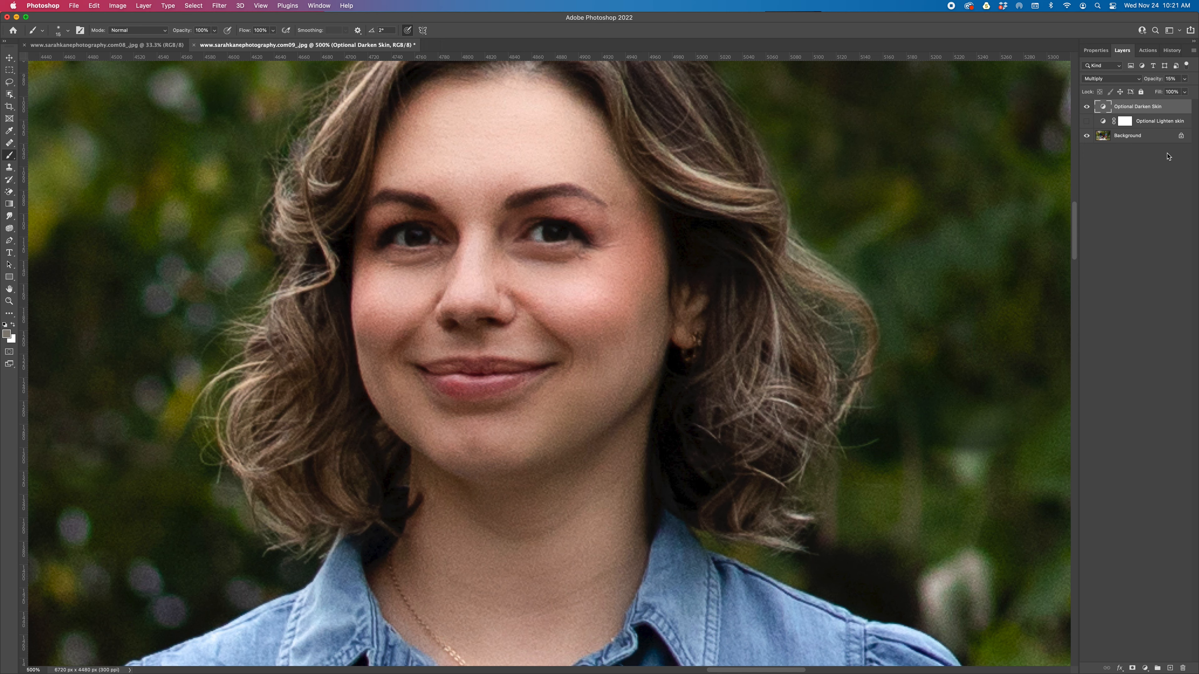
key(BackSpace)
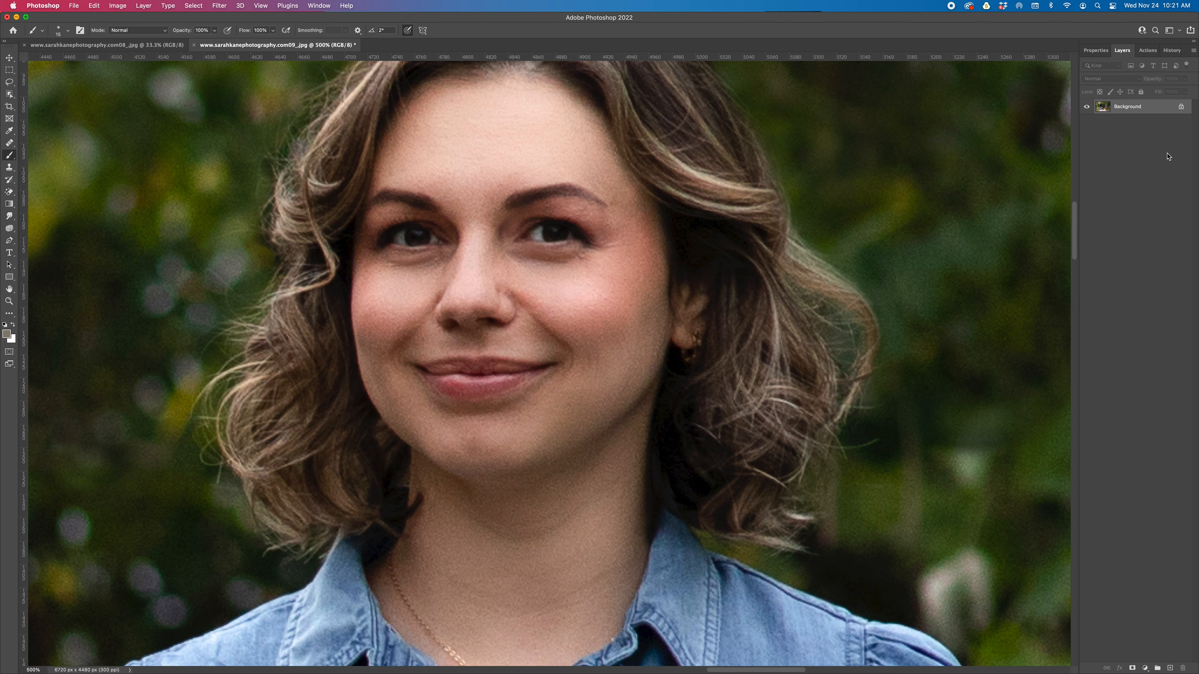
key(super+z)
key(super+z)
key(super+z)
key(super+z)
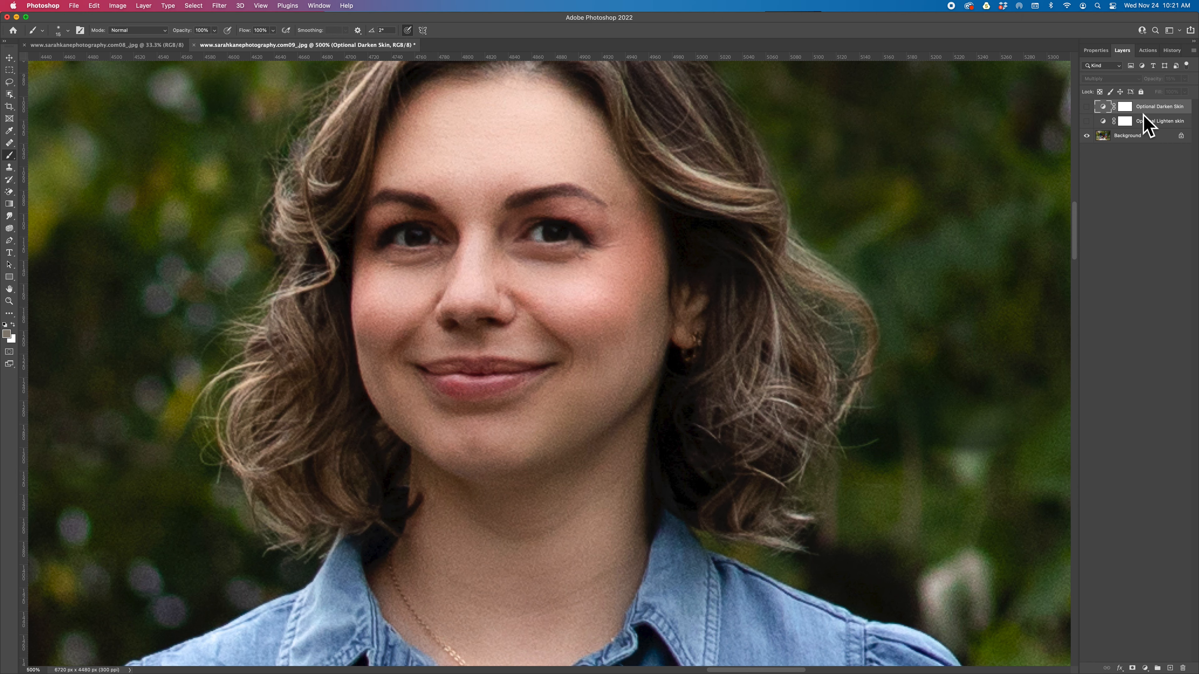
Delete the Optional Darken Skin and Optional Lighten skin layers without saving the file.
key(super+w)
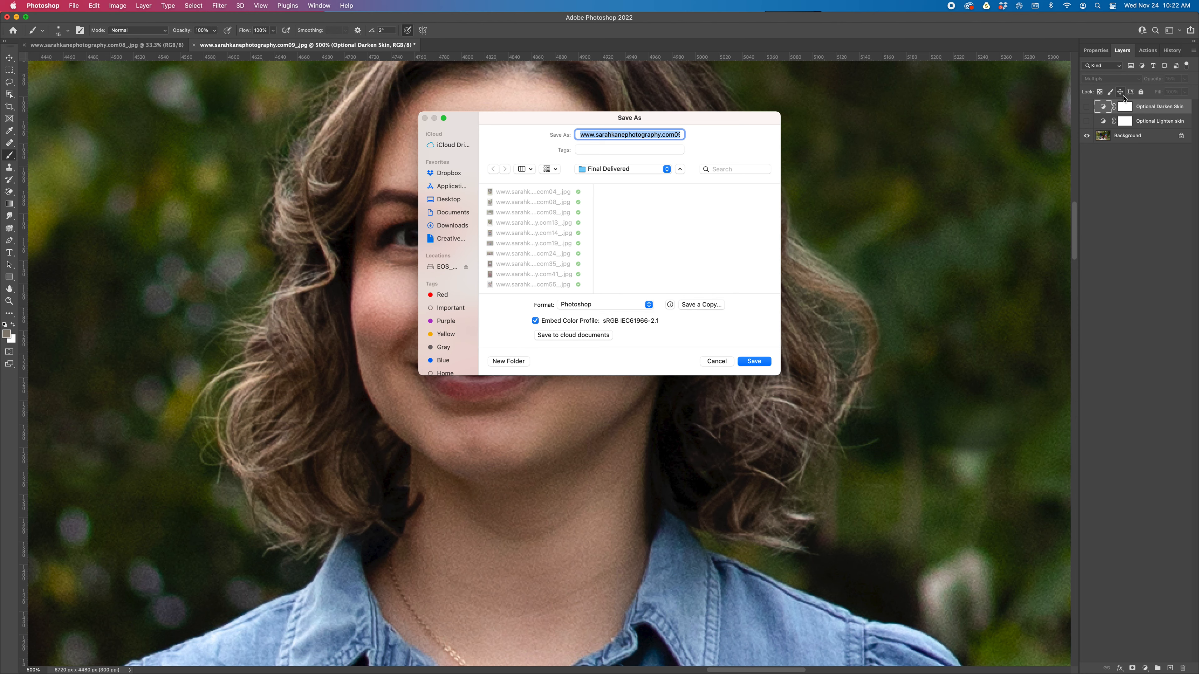
click(725, 364)
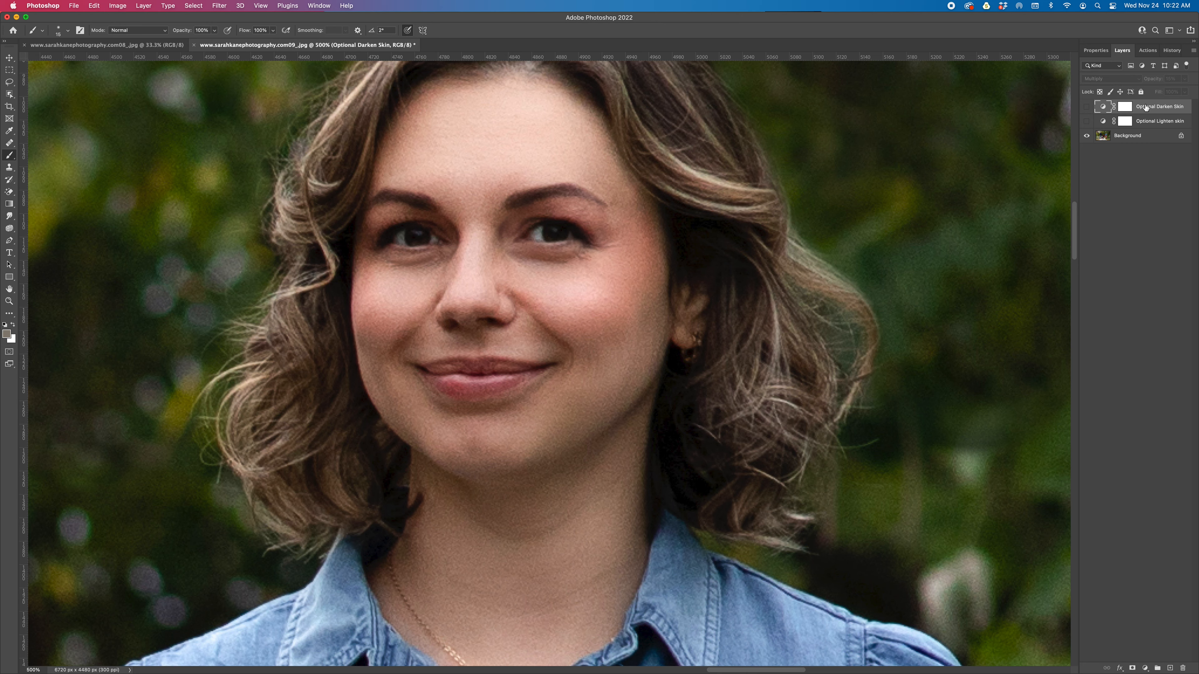
key(Delete)
key(Delete)
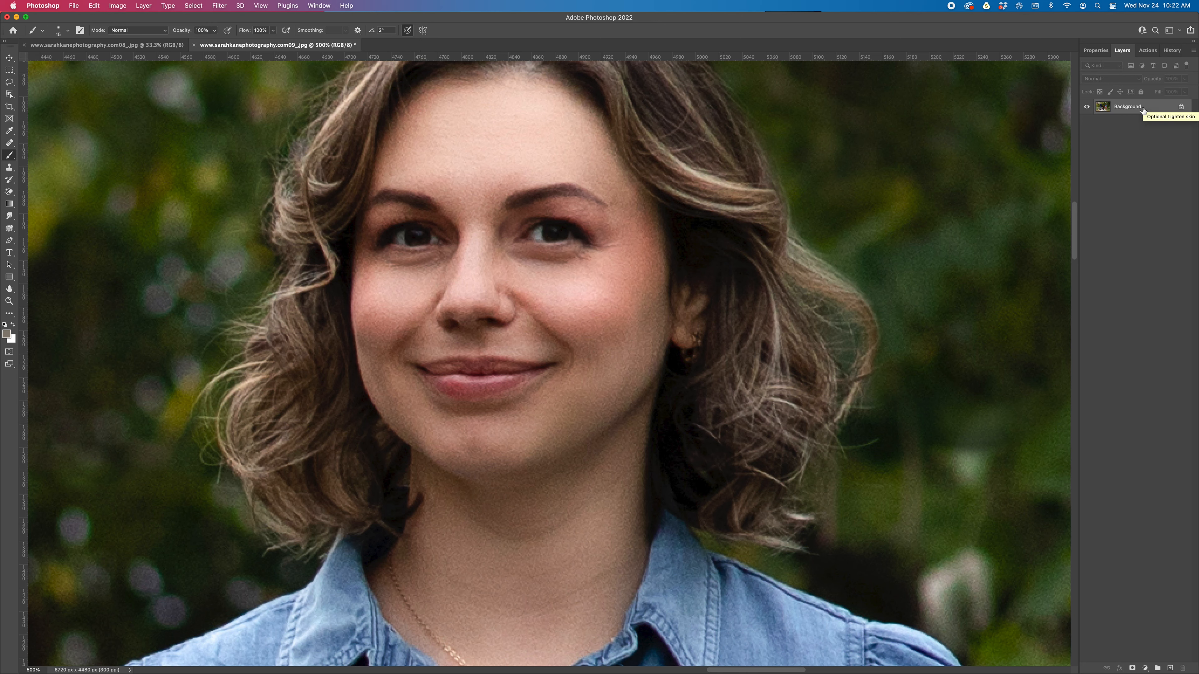
Duplicate the Background layer for close-up retouching of the woman's under-eye area.
key(super+j)
key(super+plus)
key(super+plus)
key(super+plus)
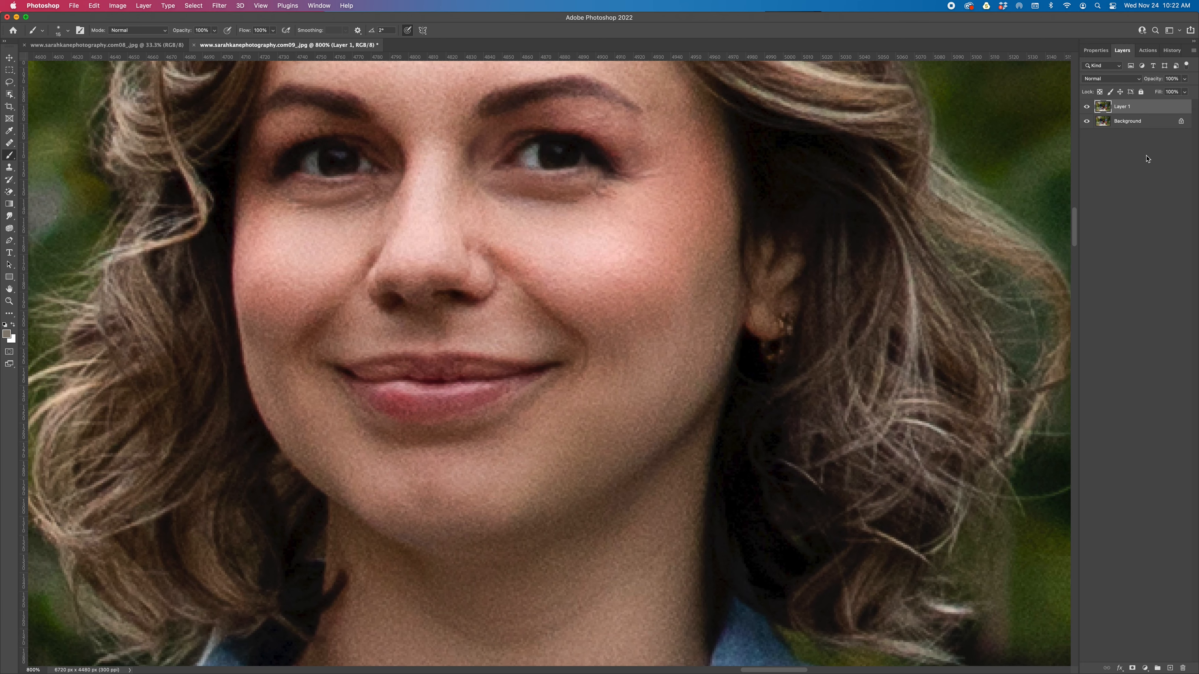
scroll(931, 144, up, 4)
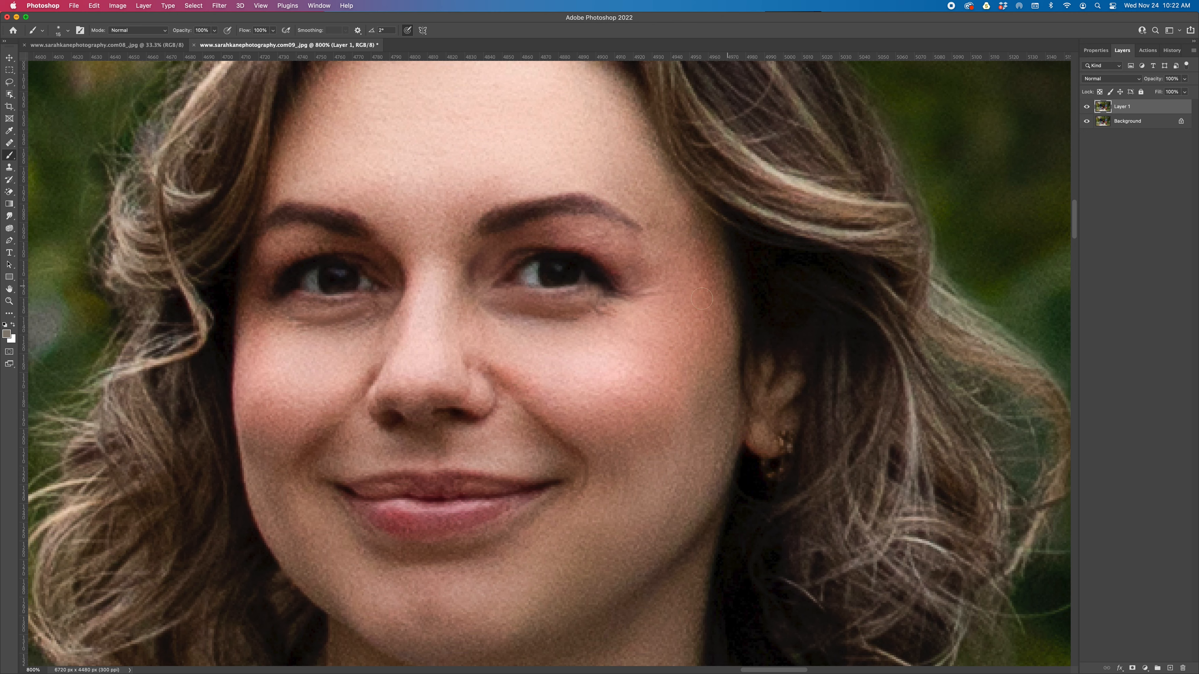
Clone cheek skin over the area beneath the woman's left eye with a much smaller Clone Stamp tip at 10% opacity.
key(s)
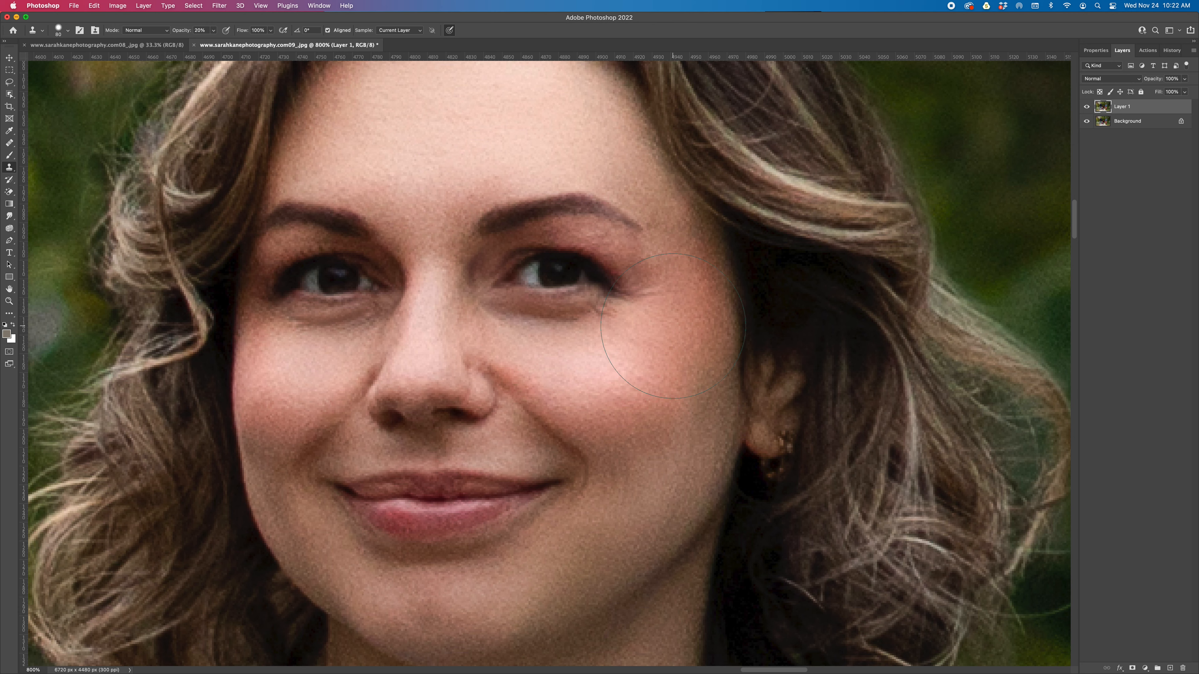
key(bracketleft)
key(bracketleft)
key(bracketleft)
key(bracketleft)
key(bracketleft)
key(bracketleft)
key(bracketleft)
key(bracketleft)
key(bracketleft)
key(bracketleft)
key(bracketright)
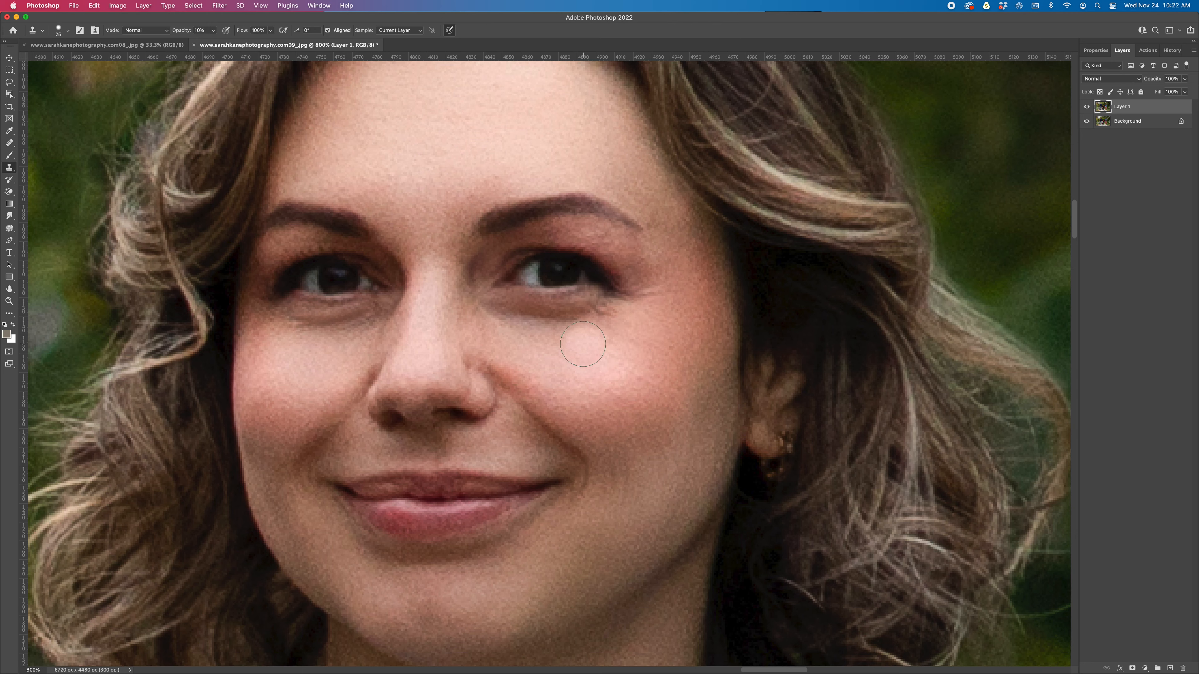
alt+click(579, 337)
mouse_move(604, 318)
mouse_down()
mouse_move(615, 316)
mouse_move(580, 325)
mouse_move(512, 309)
mouse_up()
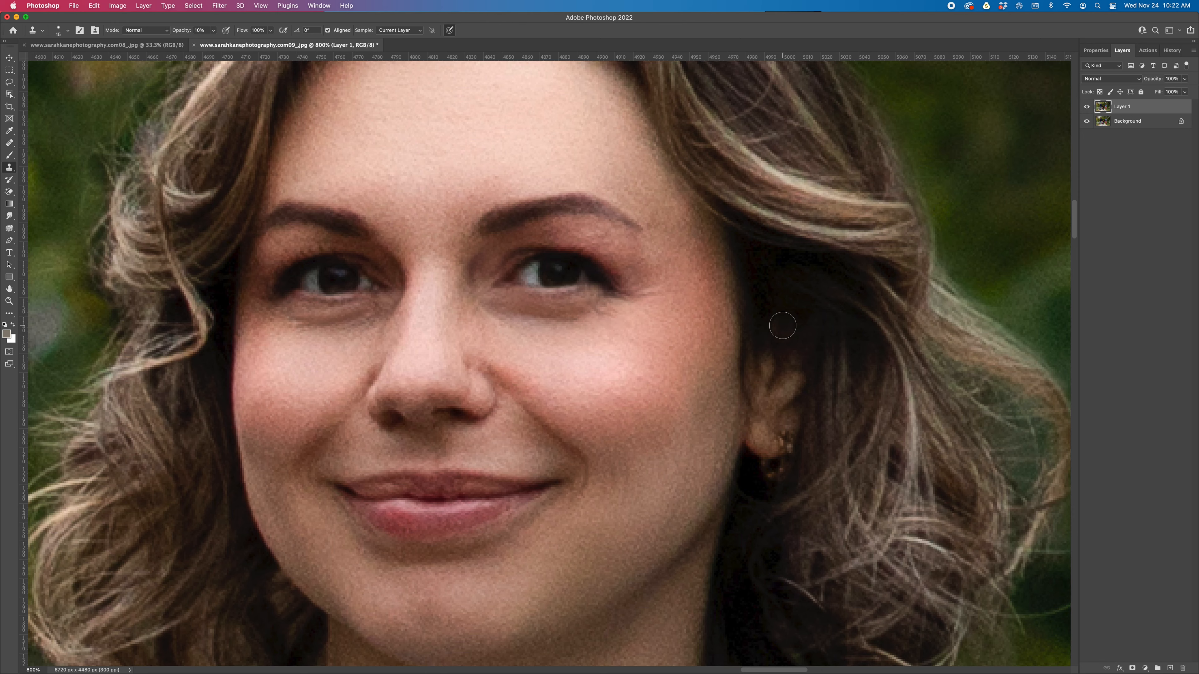
Examine the cloned under-eye area from farther out and up close.
key(super+minus)
key(super+minus)
key(super+minus)
key(super+minus)
key(super+minus)
key(super+minus)
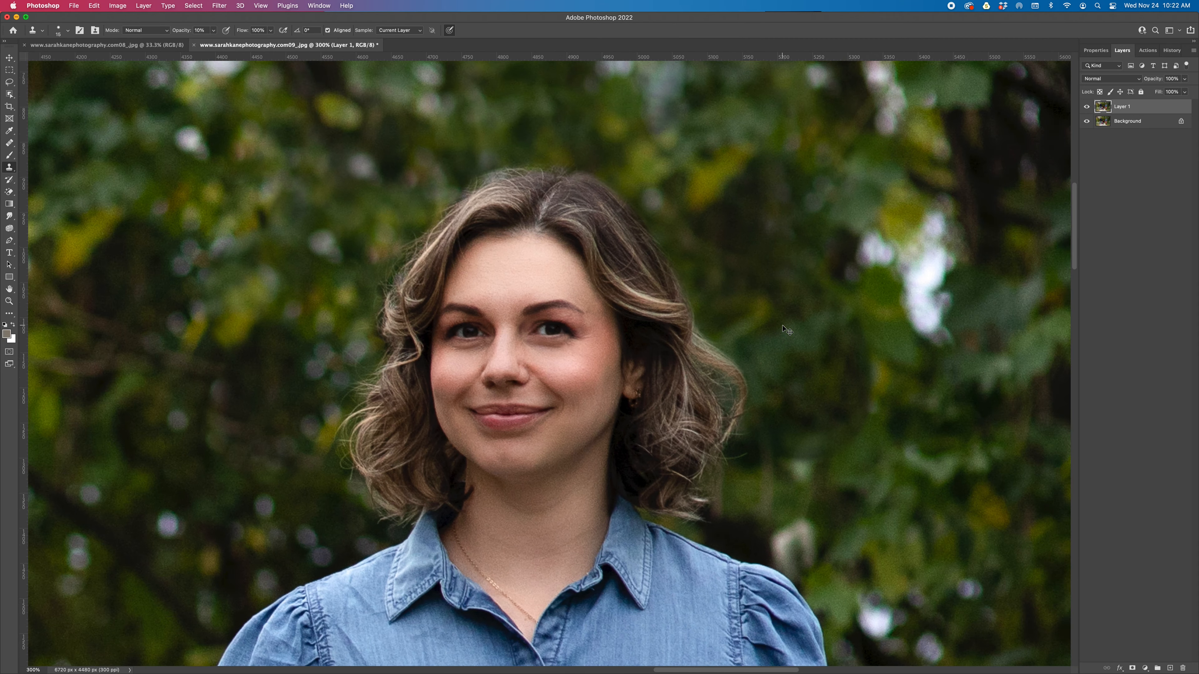
key(super+plus)
key(super+plus)
key(super+plus)
key(super+plus)
key(super+plus)
key(super+plus)
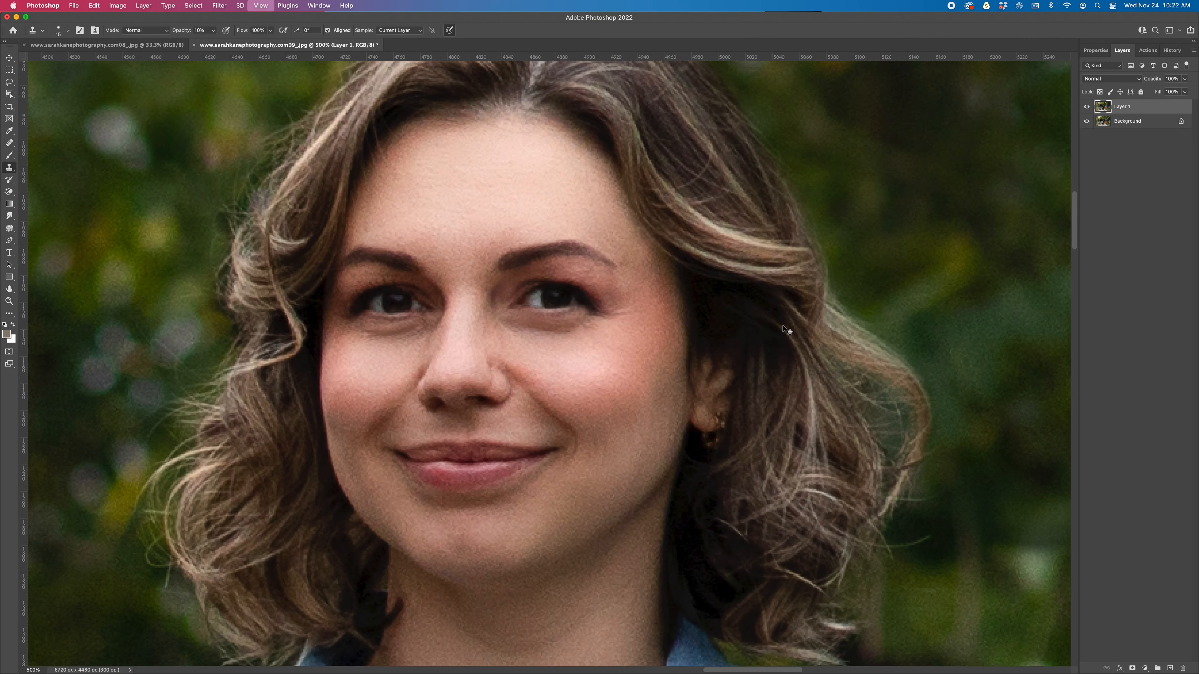
Set the Clone Stamp opacity to 100% and reduce its tip for fine work under the woman's left eye.
key(0)
key(bracketleft)
key(bracketleft)
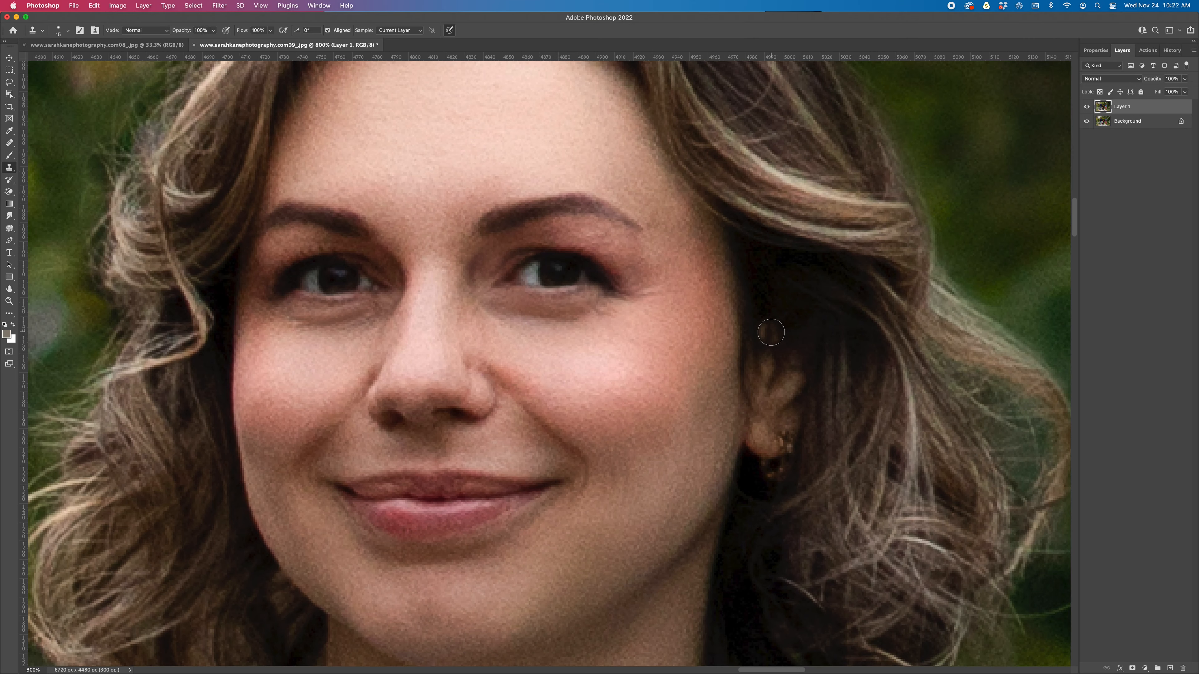
click(9, 265)
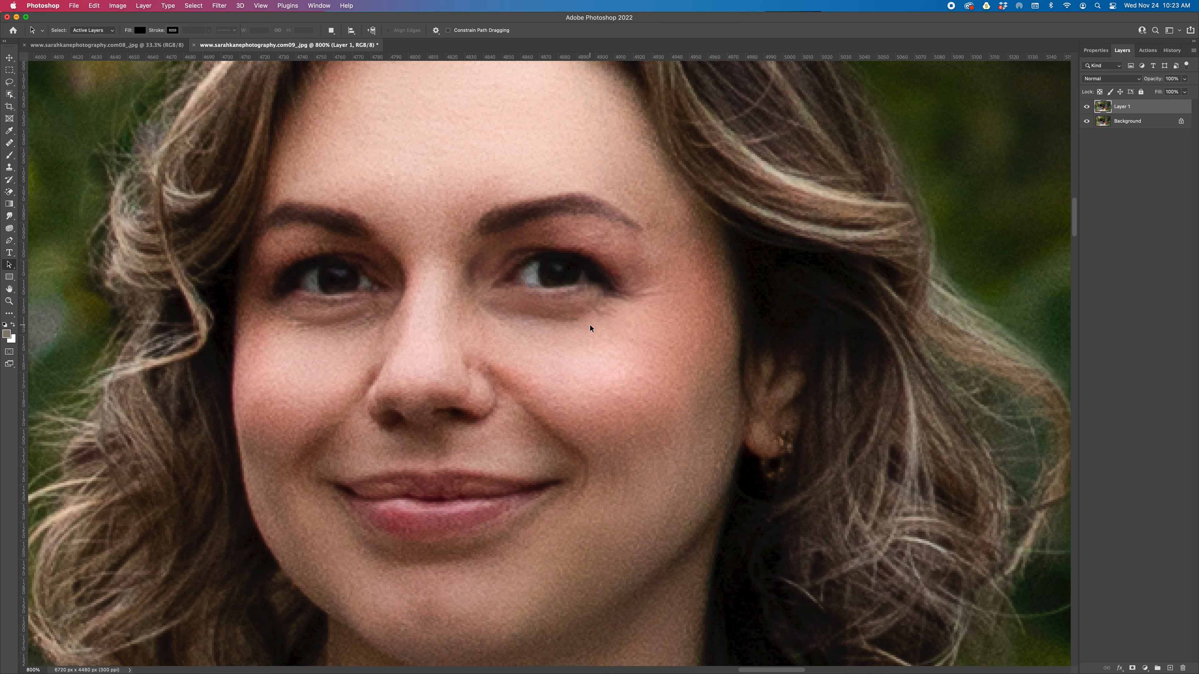
key(s)
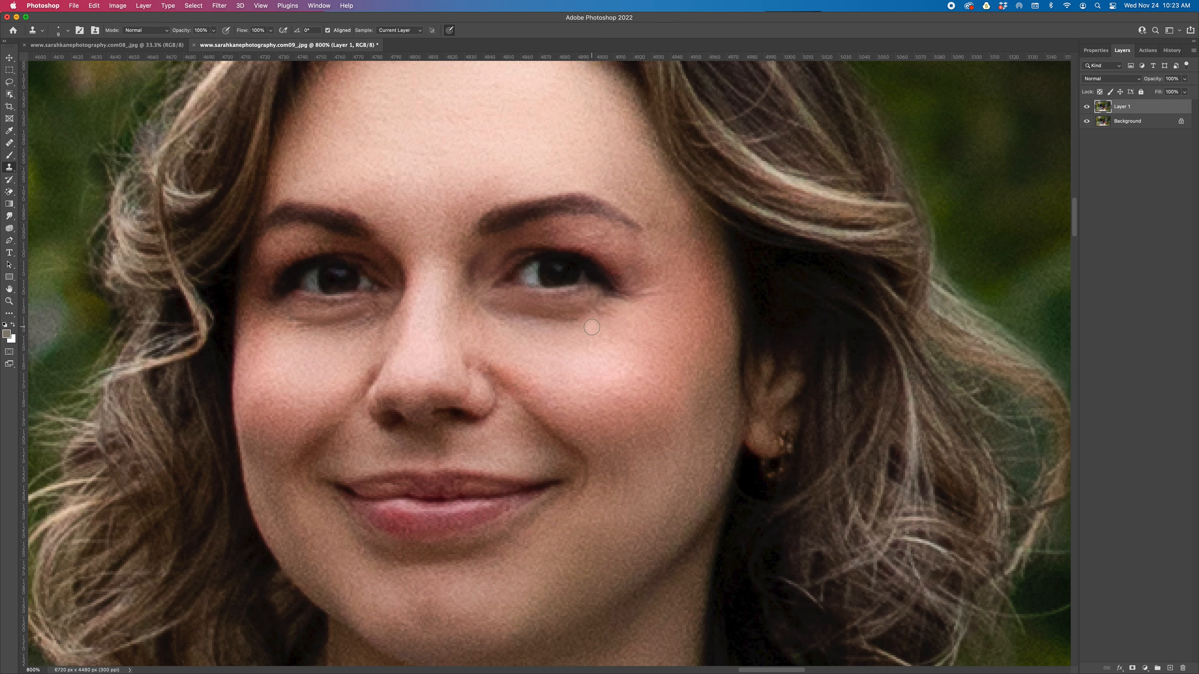
key(bracketright)
key(bracketright)
key(bracketleft)
key(bracketleft)
key(bracketleft)
key(bracketleft)
Examine the small dark specks along the shadow edge under the woman's left eye at pixel level and from farther out.
key(super+equal)
key(super+equal)
key(super+equal)
key(super+equal)
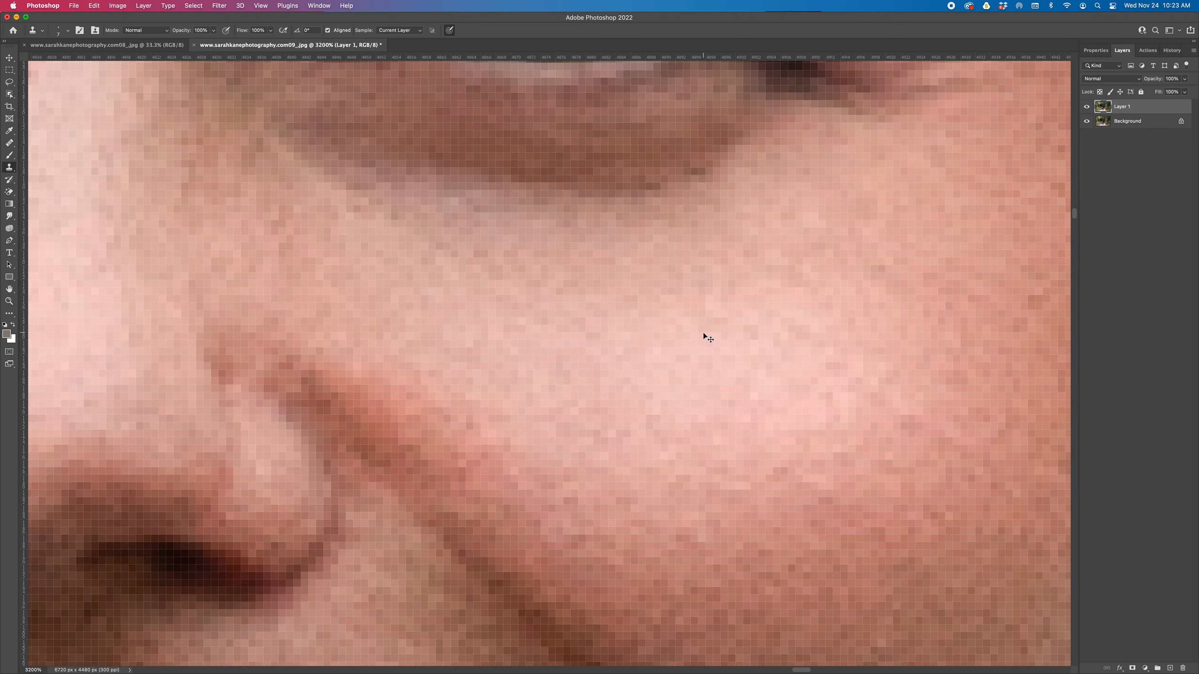
scroll(702, 334, up, 2)
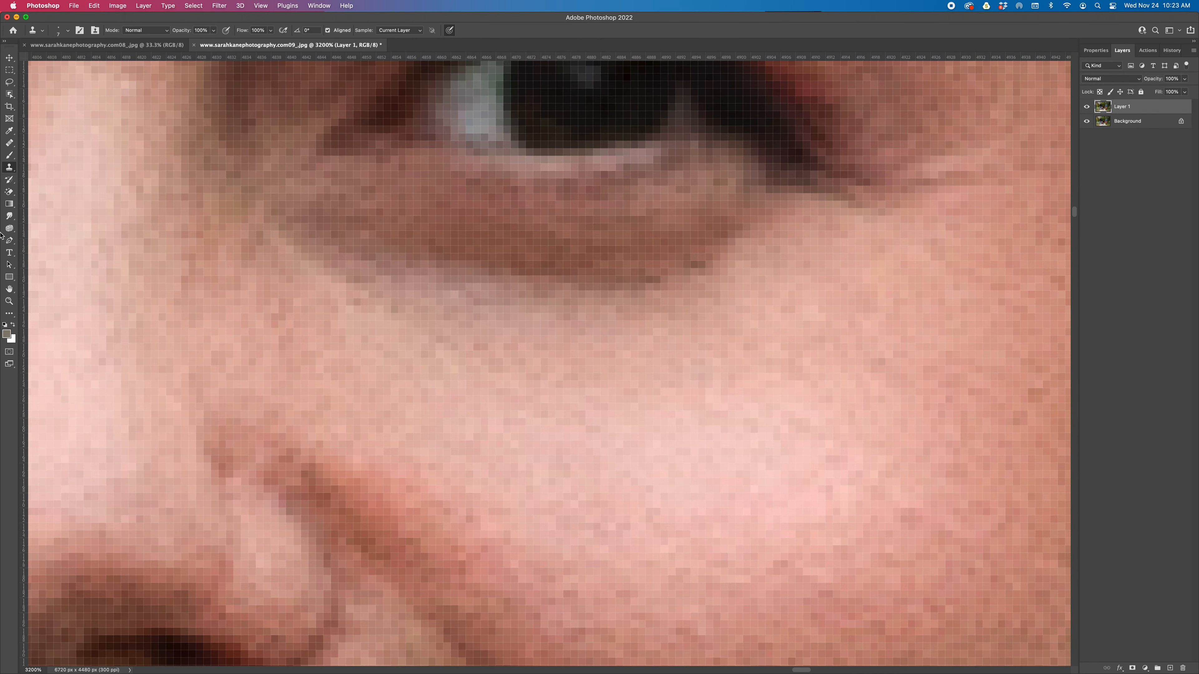
key(a)
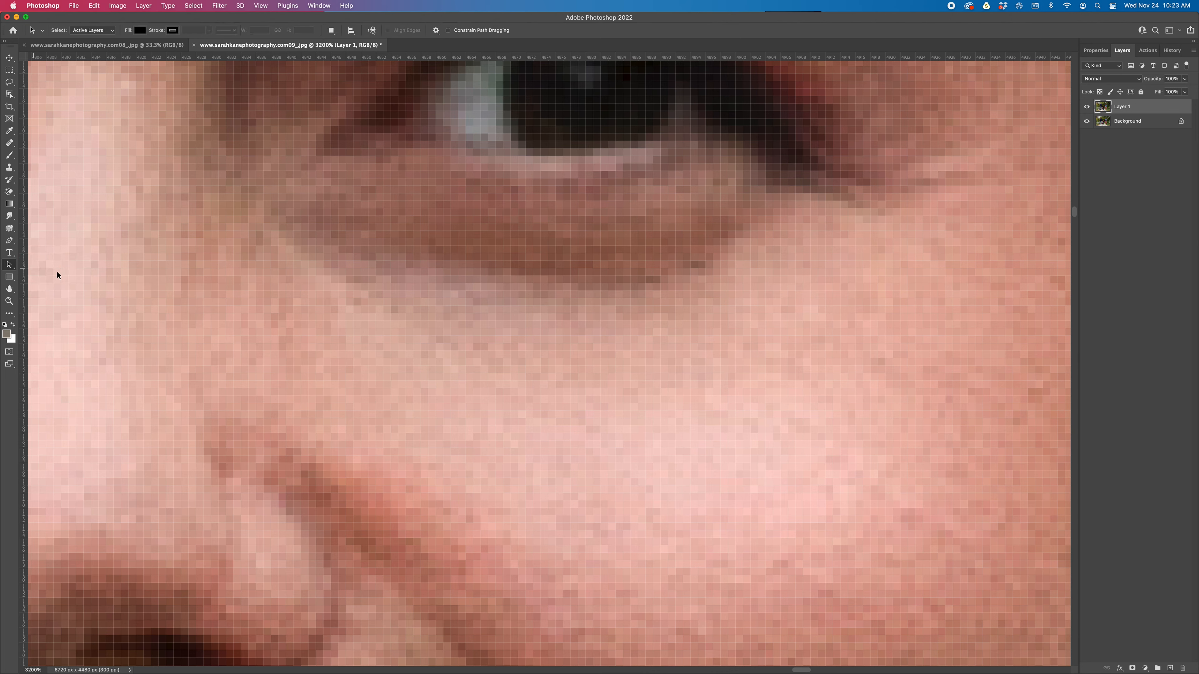
drag(641, 260, 651, 291)
drag(685, 251, 687, 268)
key(s)
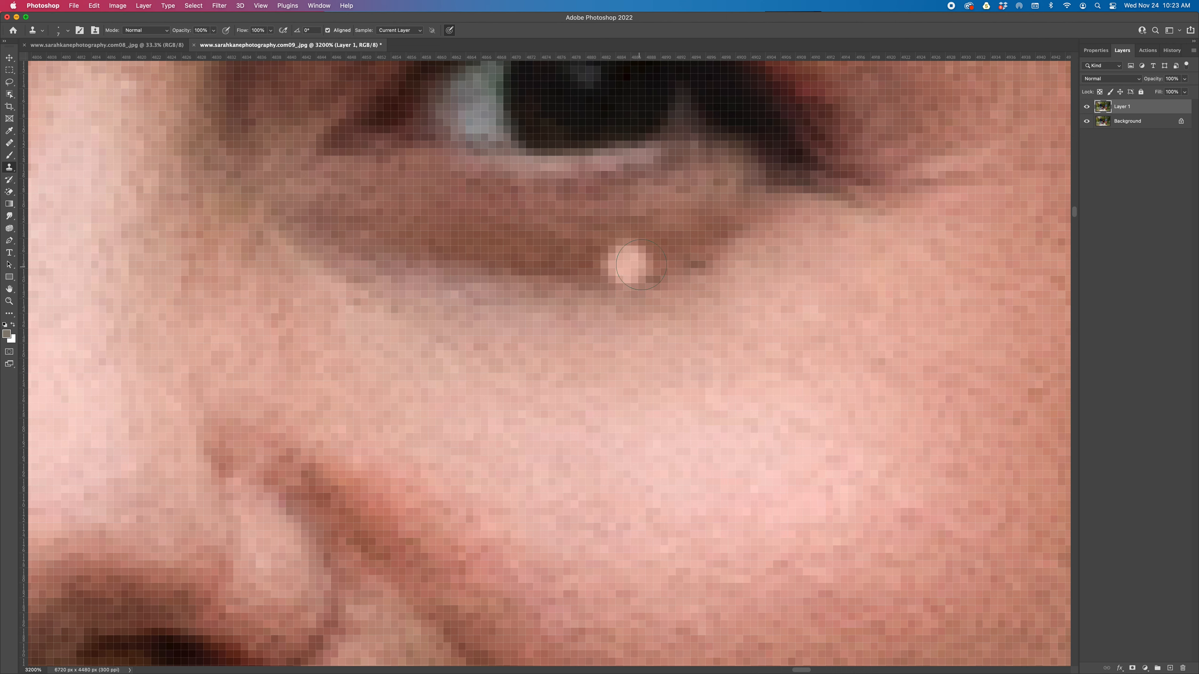
click(16, 268)
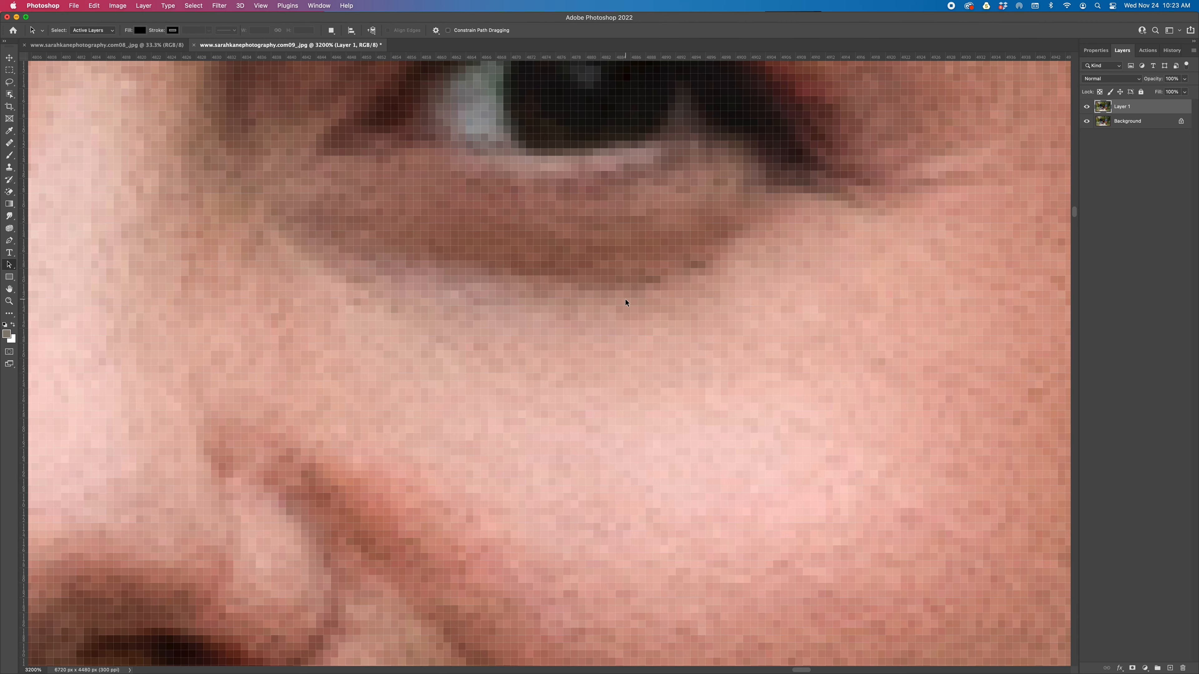
drag(635, 271, 664, 282)
key(super+minus)
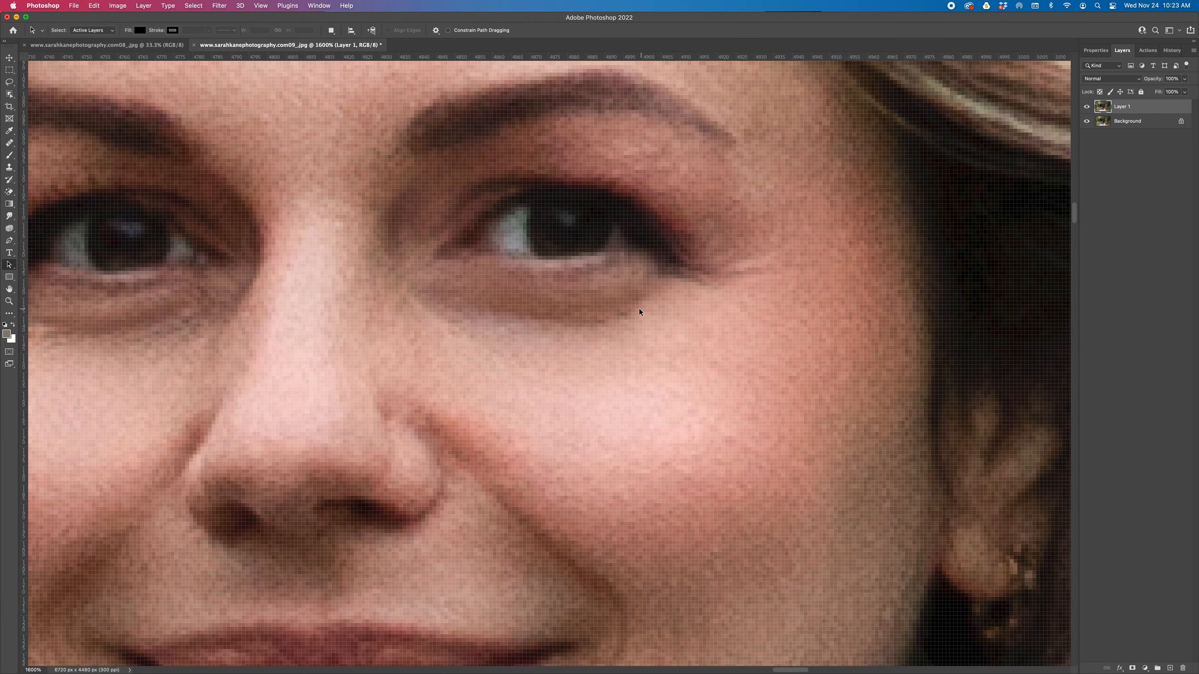
key(super+minus)
key(super+minus)
key(super+minus)
key(super+minus)
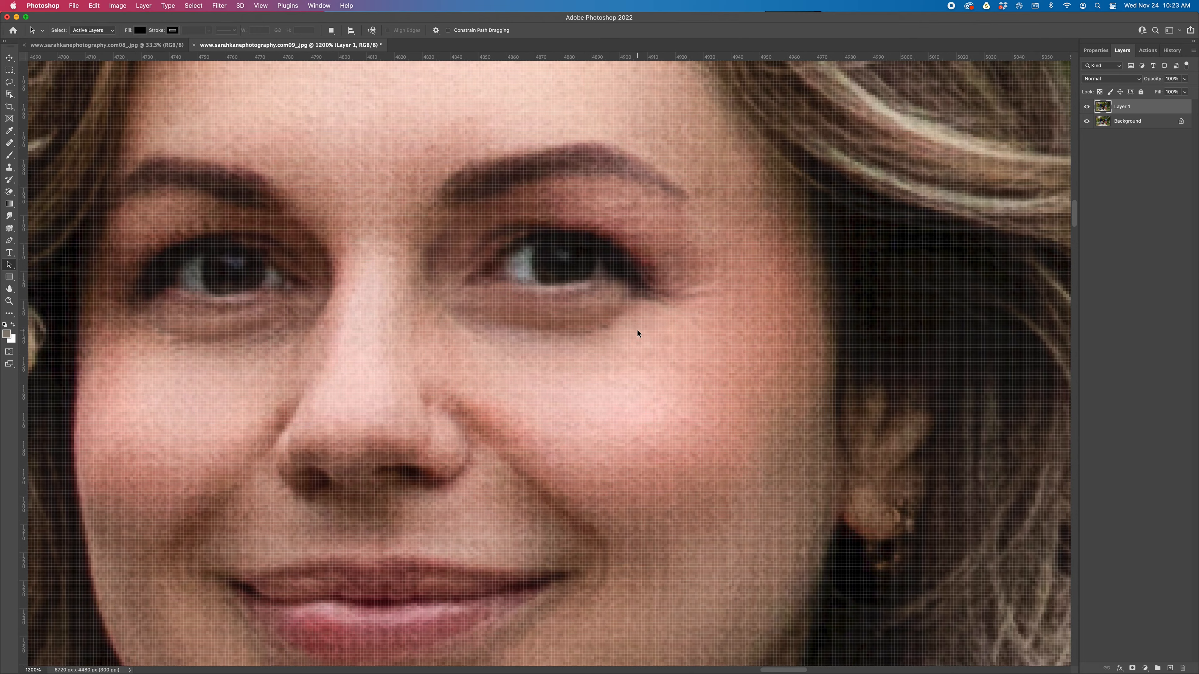
key(super+minus)
key(super+minus)
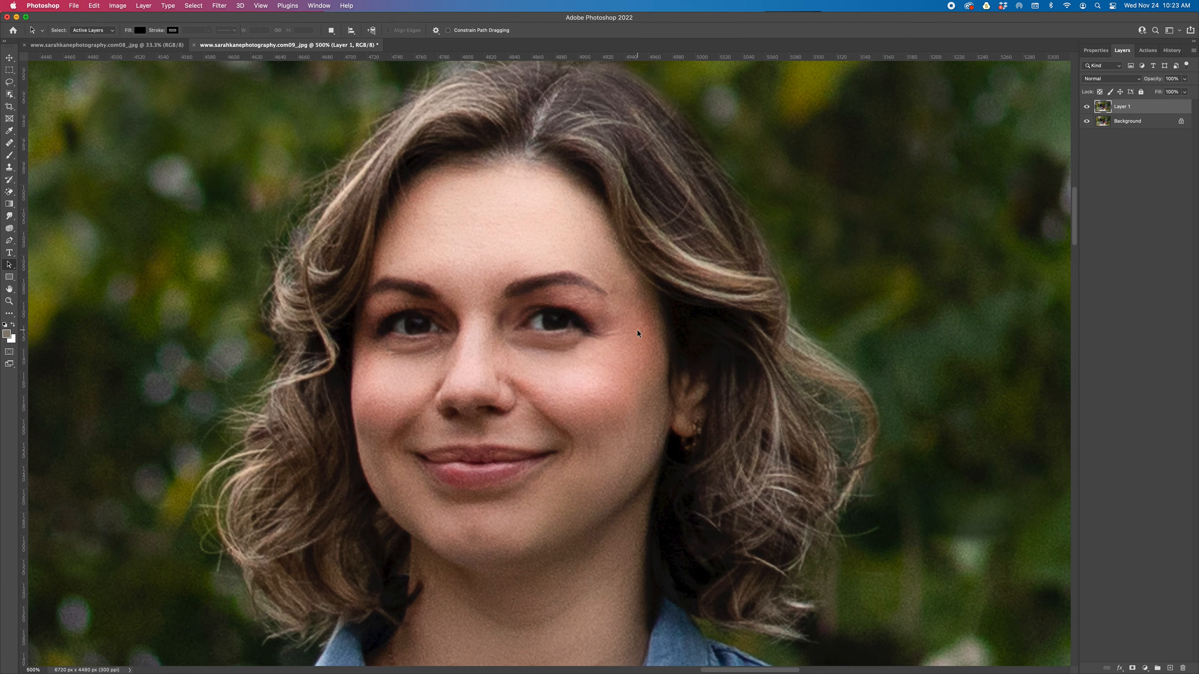
Clone neighbouring skin over the dark specks at the under-eye shadow's lower edge with a tiny Clone Stamp tip at 100% opacity.
key(super+plus)
key(super+plus)
key(super+plus)
key(super+plus)
key(super+plus)
key(super+plus)
key(super+plus)
key(super+plus)
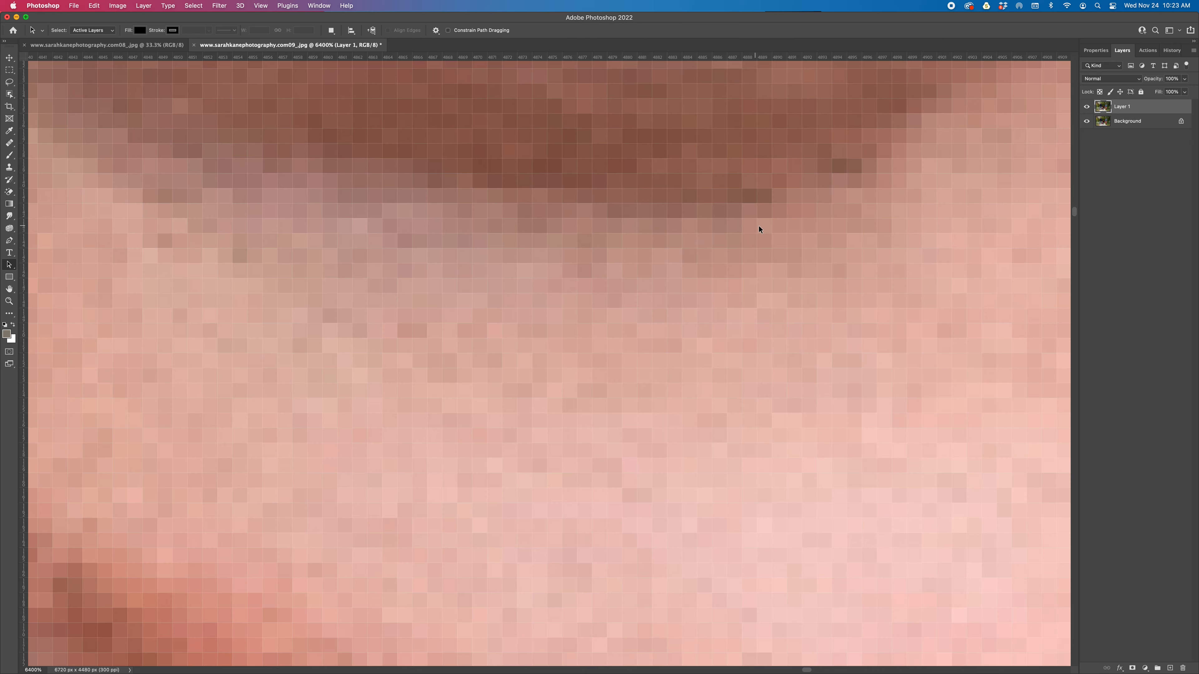
key(s)
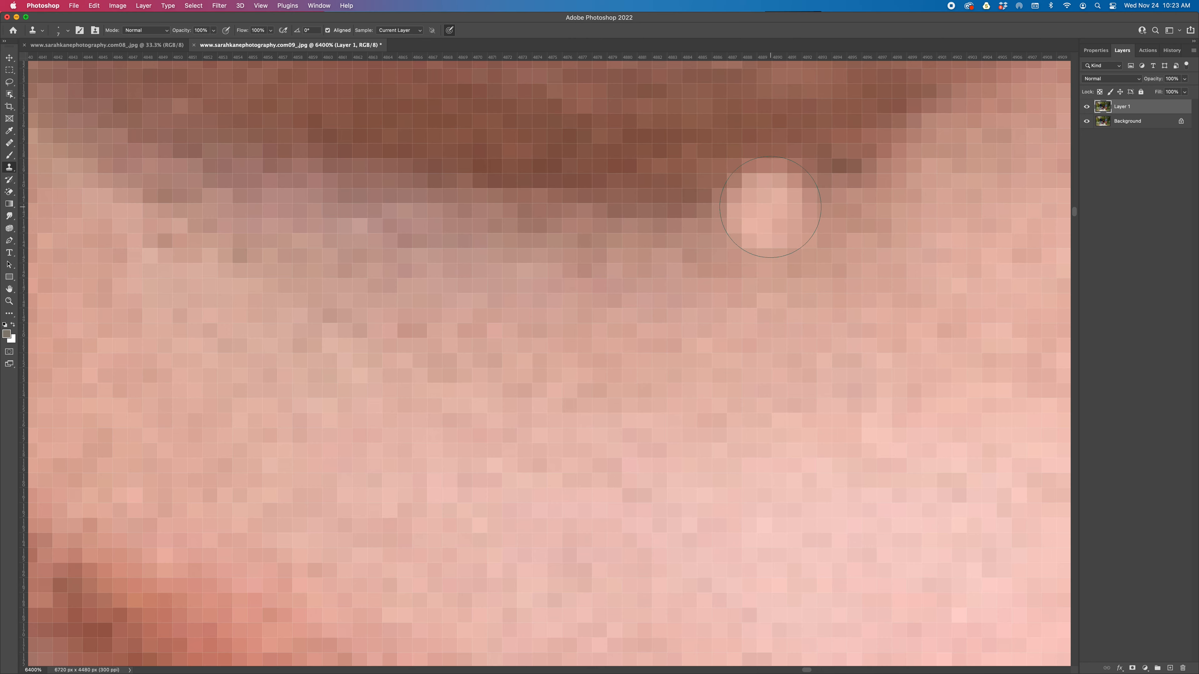
key(bracketleft)
key(bracketleft)
key(bracketleft)
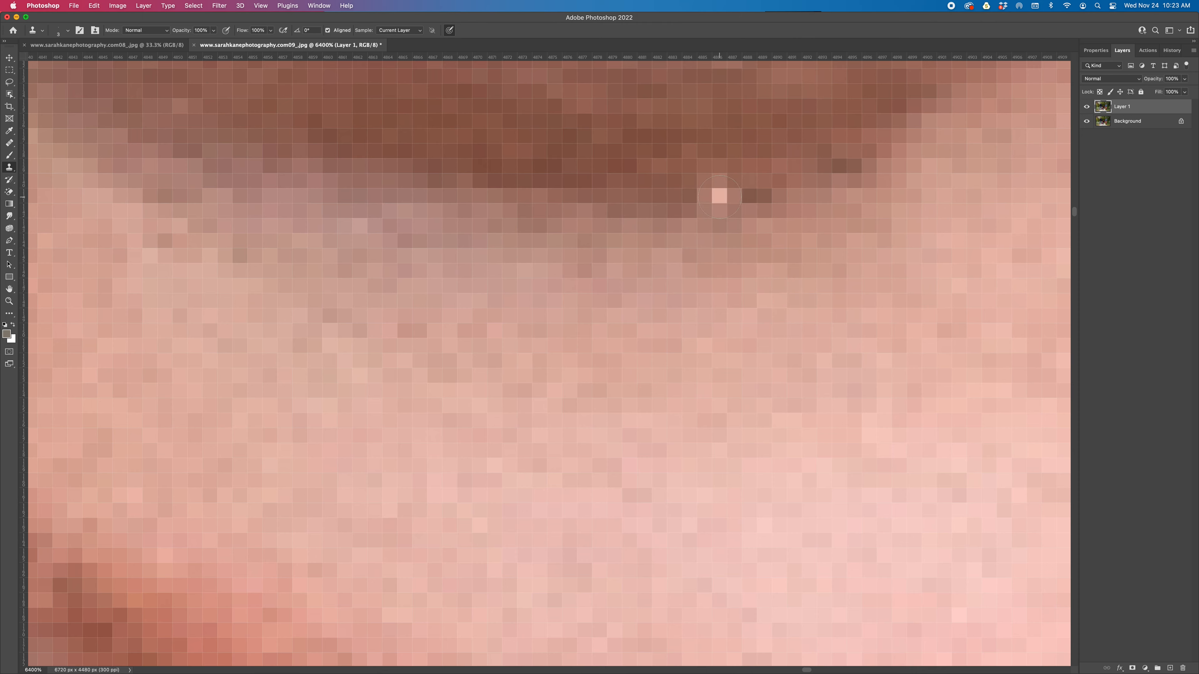
alt+click(718, 196)
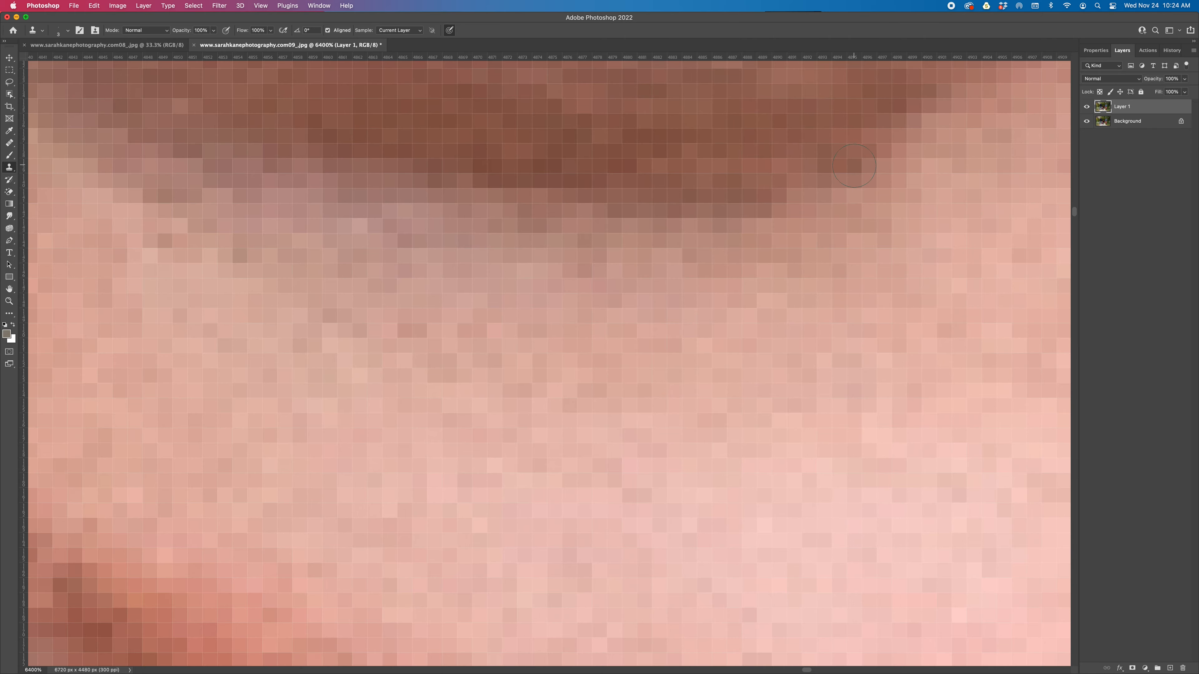
Examine the speck retouch on the woman's face from progressively farther out, down to 100% magnification.
key(super+minus)
key(super+minus)
key(super+minus)
key(super+minus)
key(super+minus)
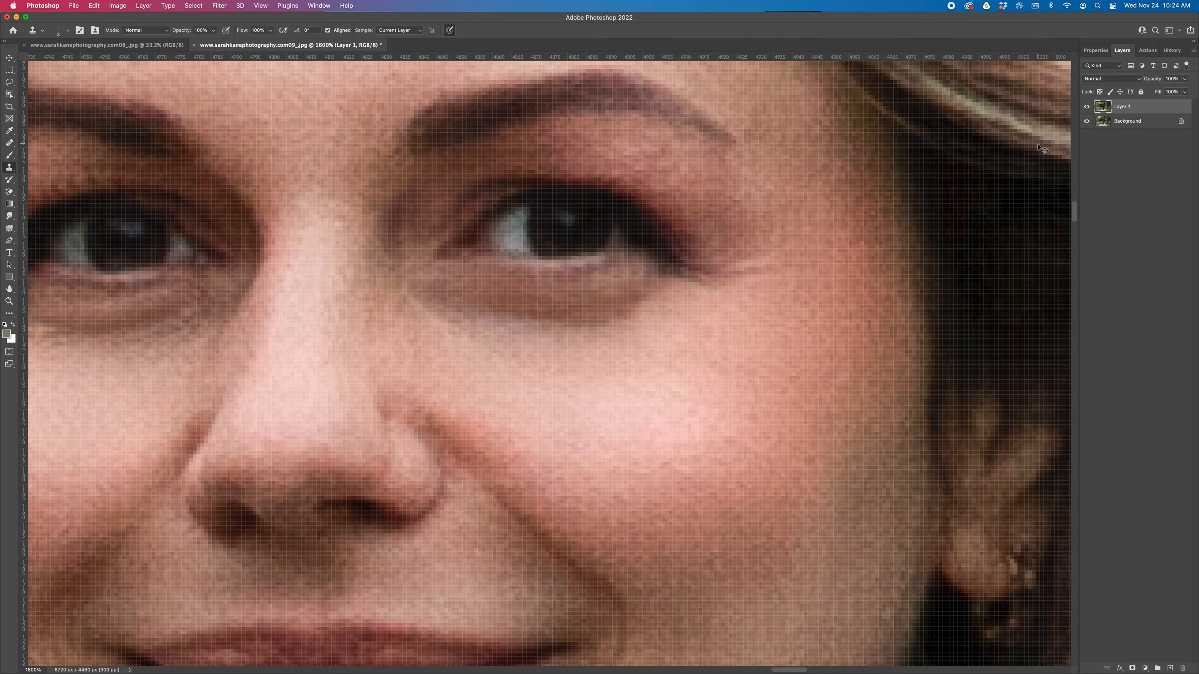
key(super+minus)
key(super+minus)
key(super+minus)
key(super+minus)
key(super+minus)
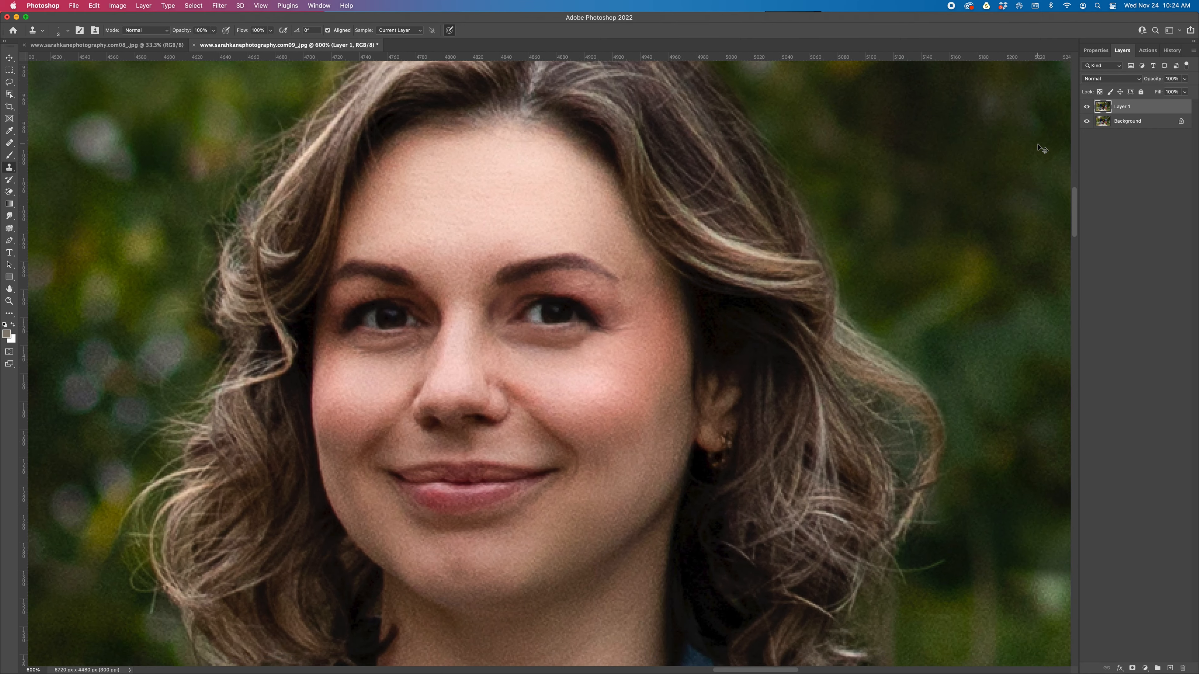
key(super+minus)
key(super+minus)
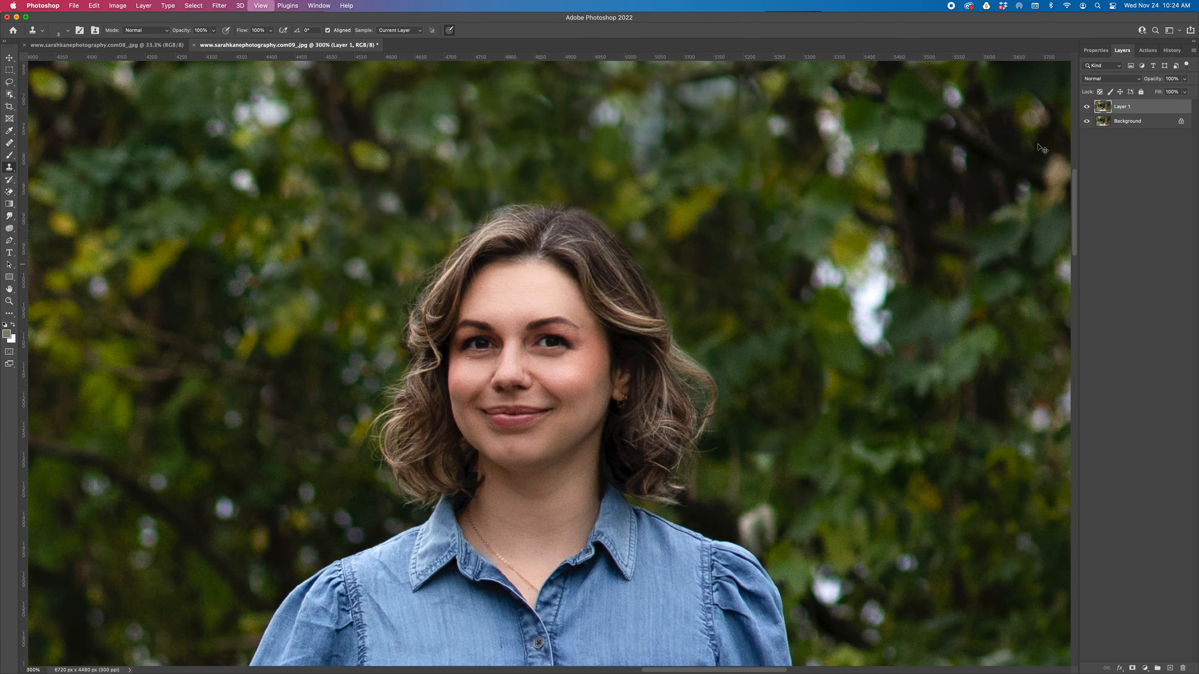
key(super+minus)
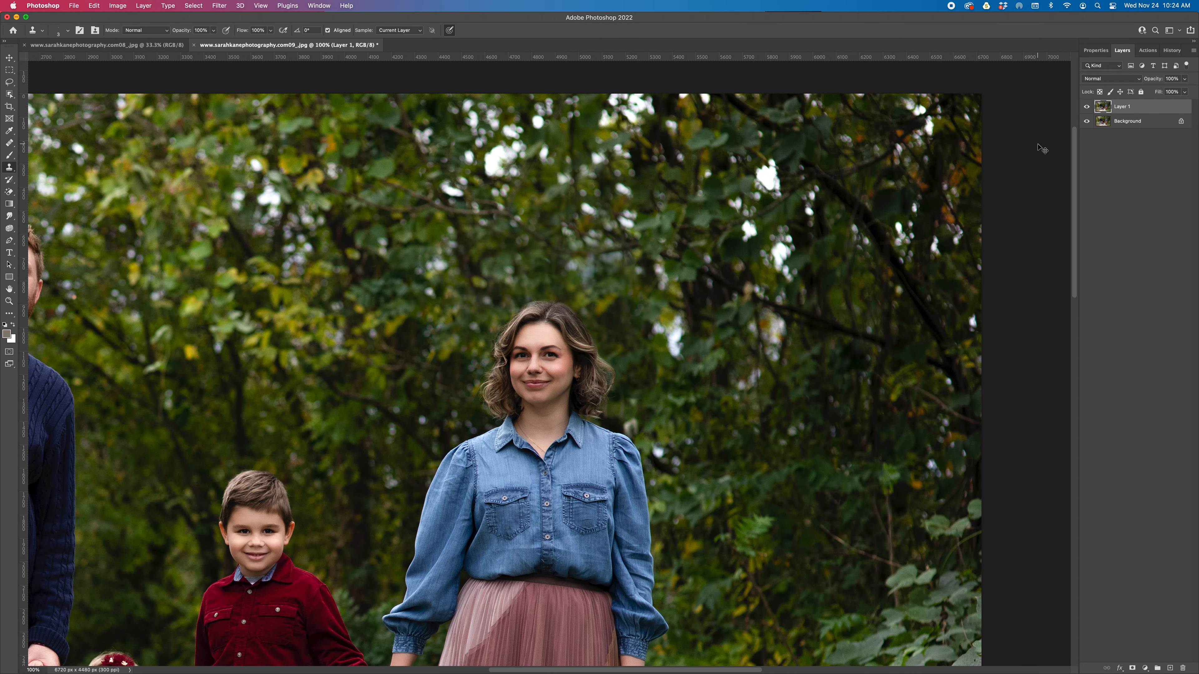
key(super+minus)
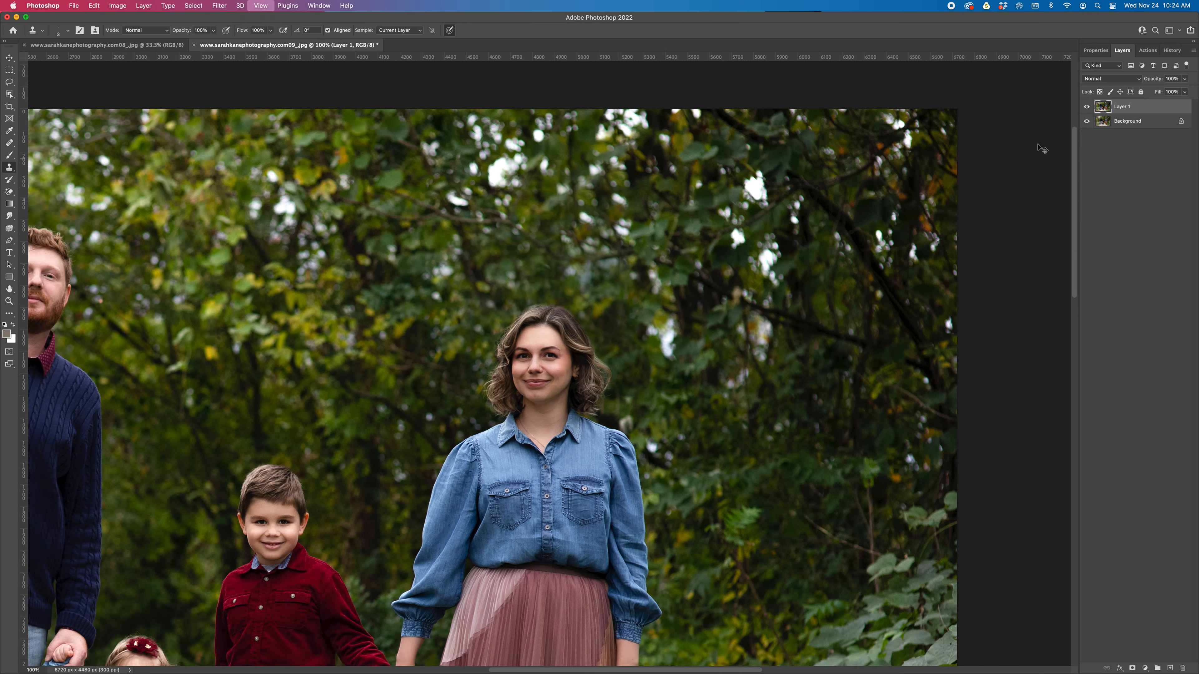
Merge the retouched layer into the Background and duplicate the result as a fresh working layer.
key(super+plus)
key(super+plus)
key(super+plus)
key(super+plus)
key(super+plus)
key(super+plus)
key(super+plus)
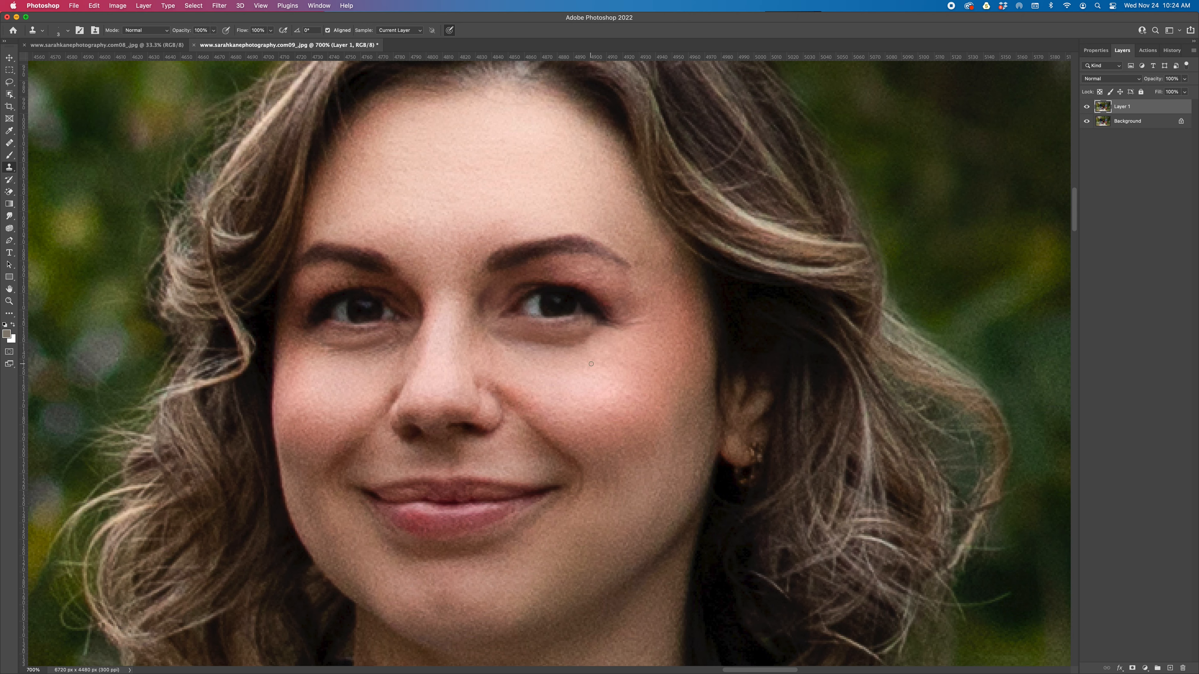
key(super+e)
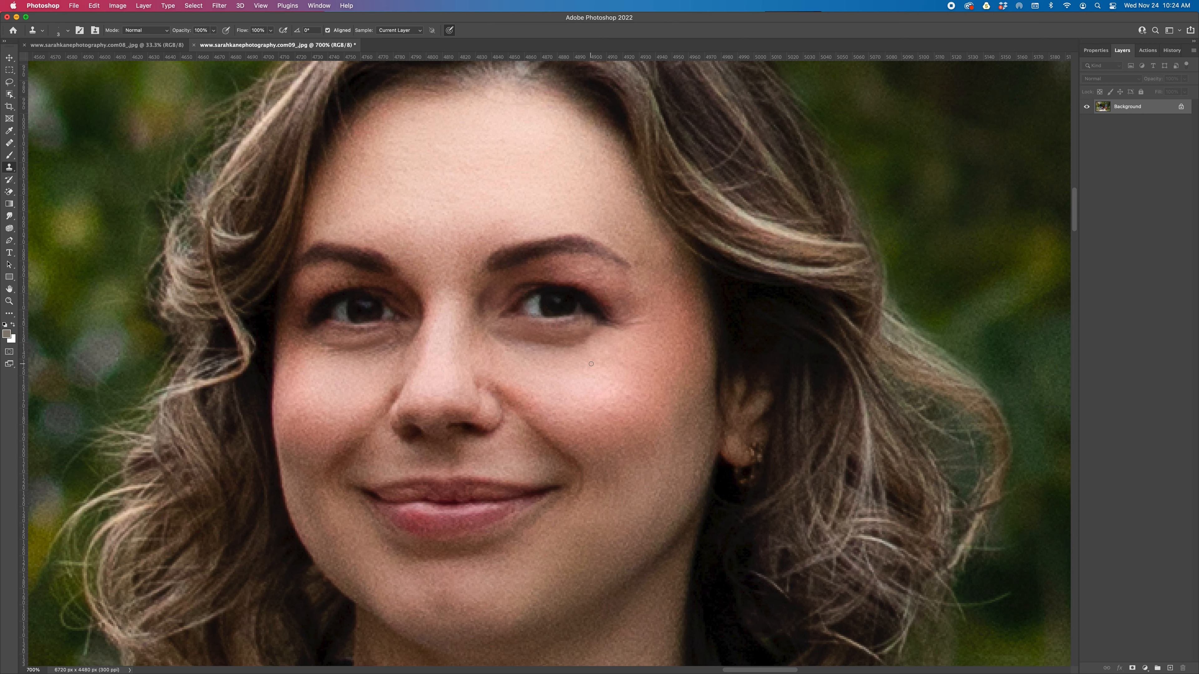
key(super+j)
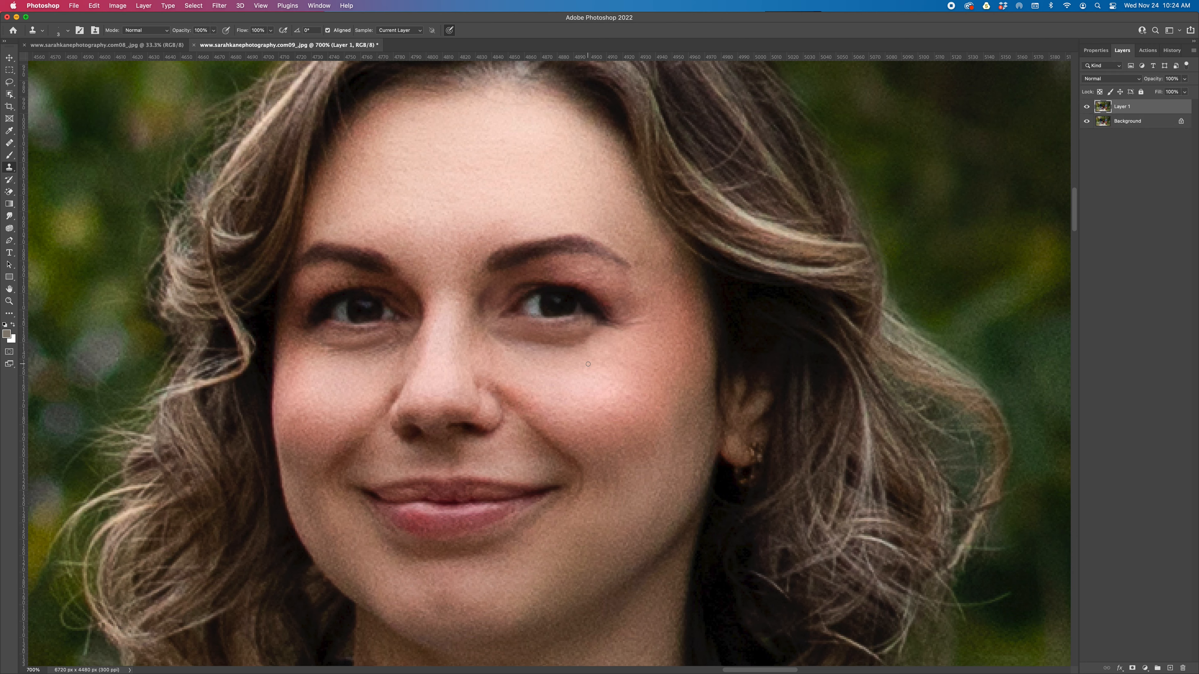
Clone cheek skin over the dark area beneath the woman's left eye with a larger Clone Stamp tip at 10% opacity.
key(bracketright)
key(bracketright)
key(bracketright)
key(bracketright)
key(bracketright)
key(bracketright)
key(bracketright)
key(alt)
alt+click(523, 368)
mouse_move(531, 346)
mouse_down()
mouse_move(557, 359)
mouse_move(591, 345)
mouse_move(585, 362)
mouse_move(566, 348)
mouse_move(598, 344)
mouse_move(546, 351)
mouse_up()
Lower the opacity of Layer 1 to 37% to soften the under-eye cloning.
key(super+minus)
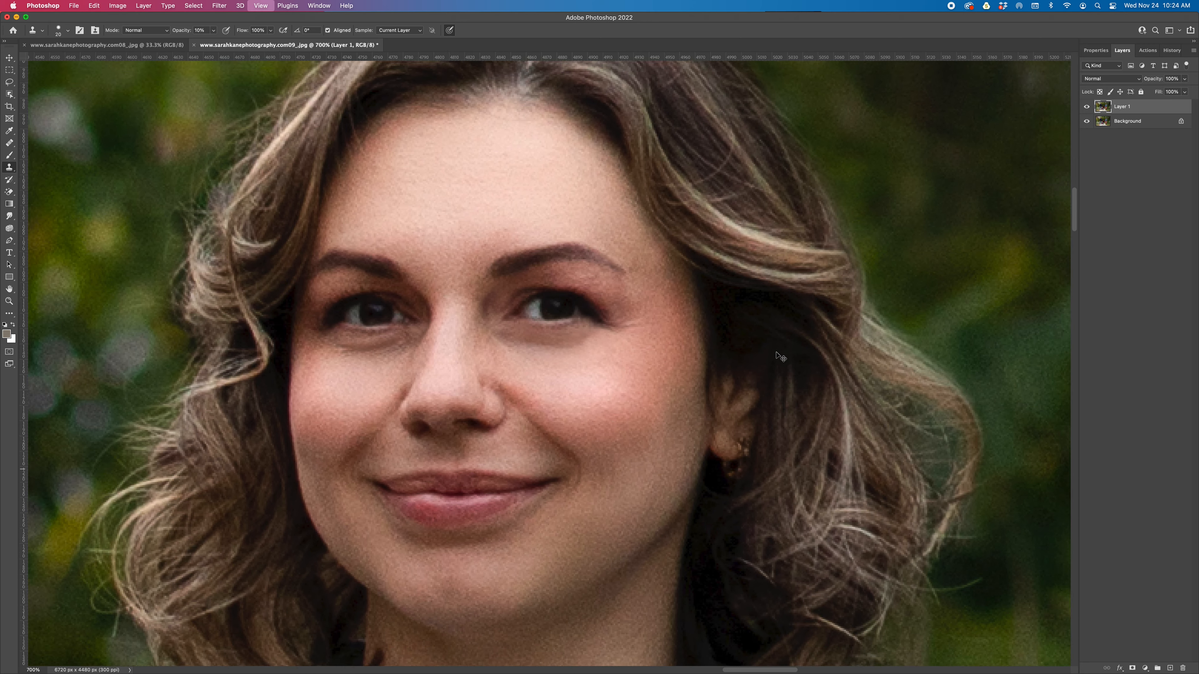
key(super+minus)
key(super+minus)
key(super+minus)
key(super+minus)
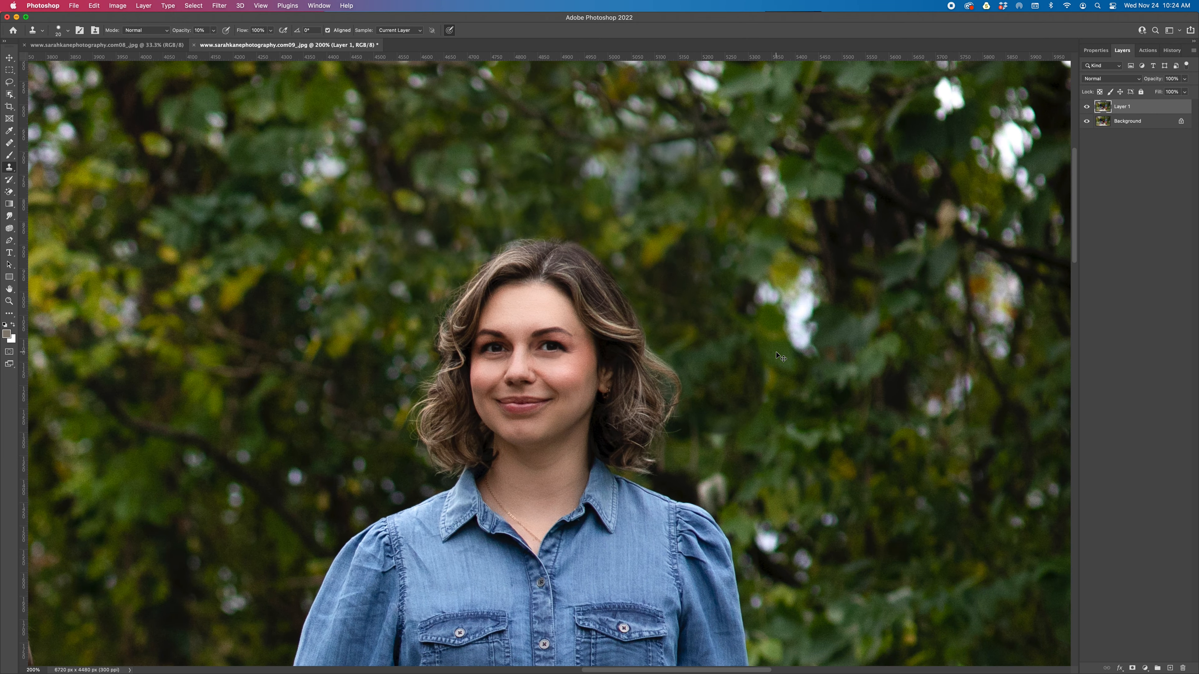
key(super+minus)
key(super+plus)
key(super+plus)
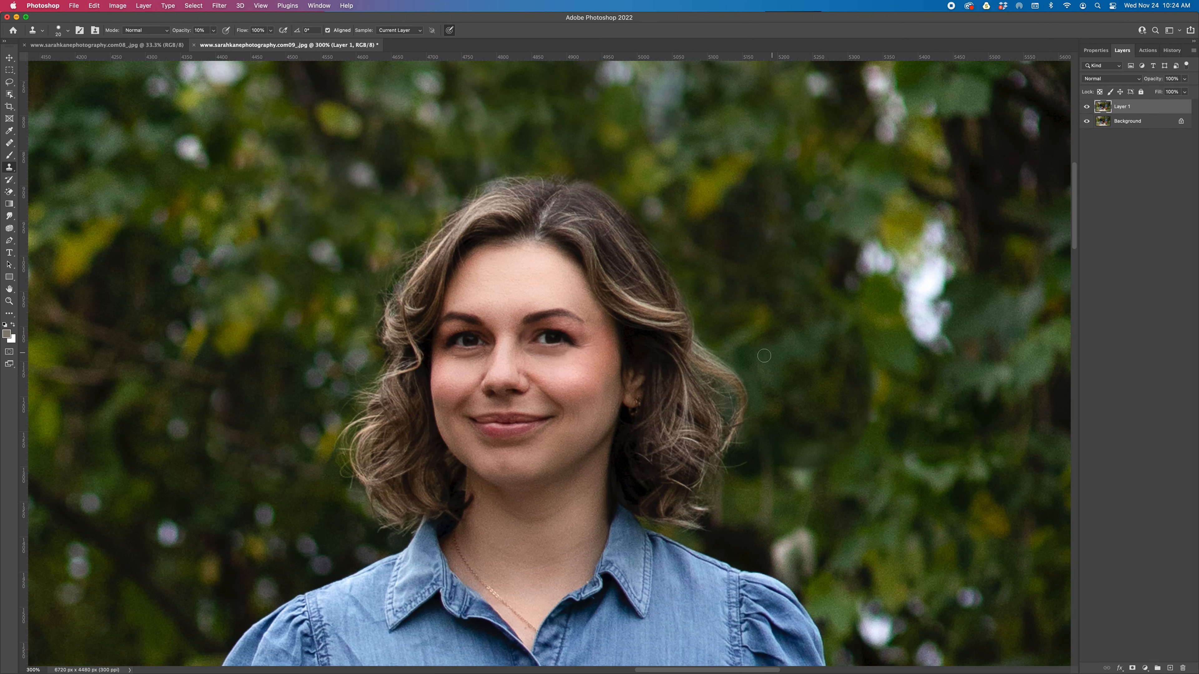
click(1185, 80)
drag(1186, 91, 1158, 92)
Compare the woman's face with Layer 1 hidden and shown, close up and at 100% magnification.
click(1086, 106)
click(1087, 108)
key(super+1)
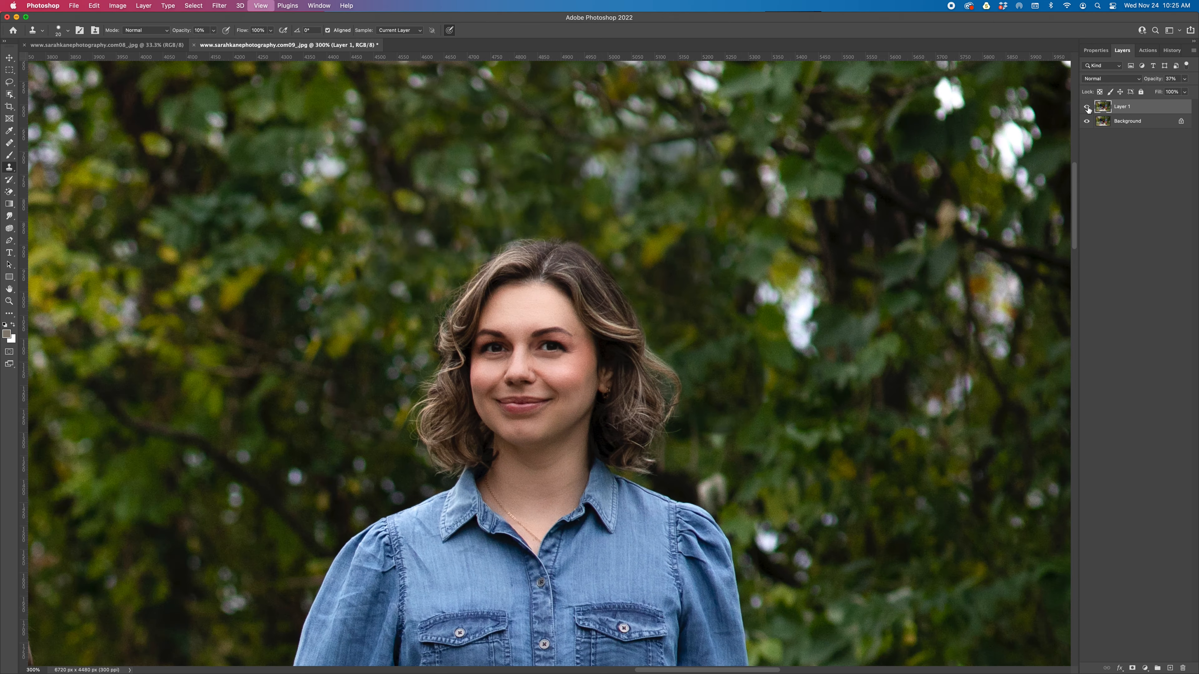
click(1087, 108)
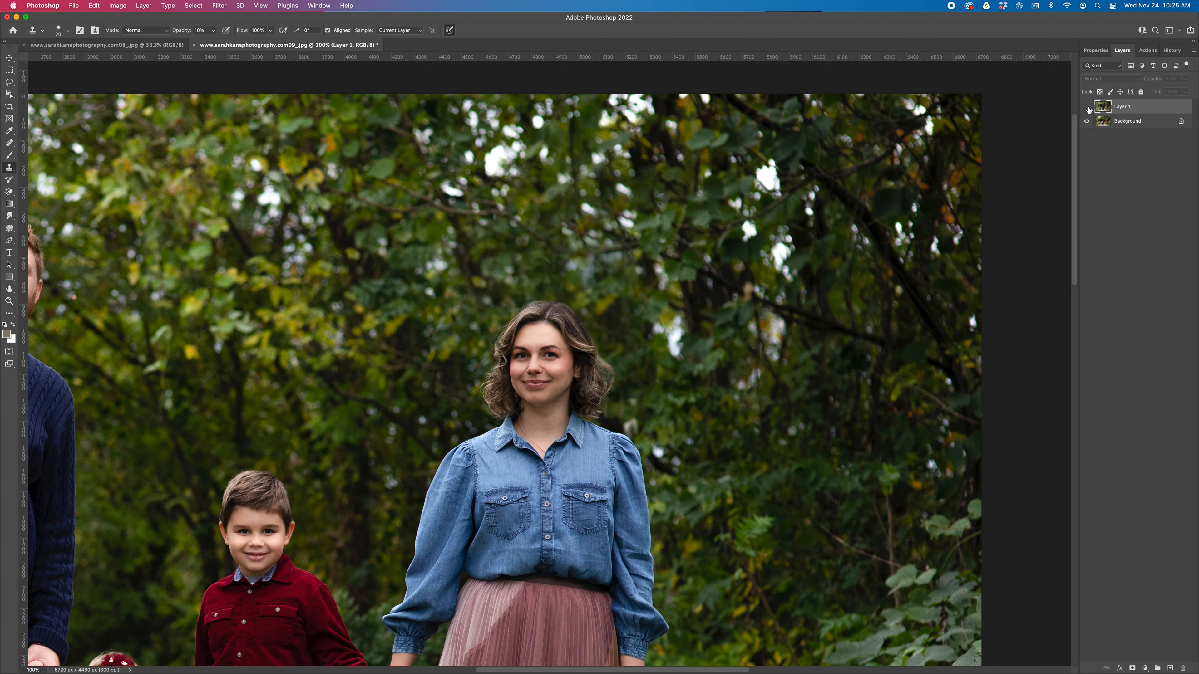
click(1087, 108)
Delete the reduced-opacity Layer 1 and duplicate the Background as a new working layer.
key(super+plus)
key(super+plus)
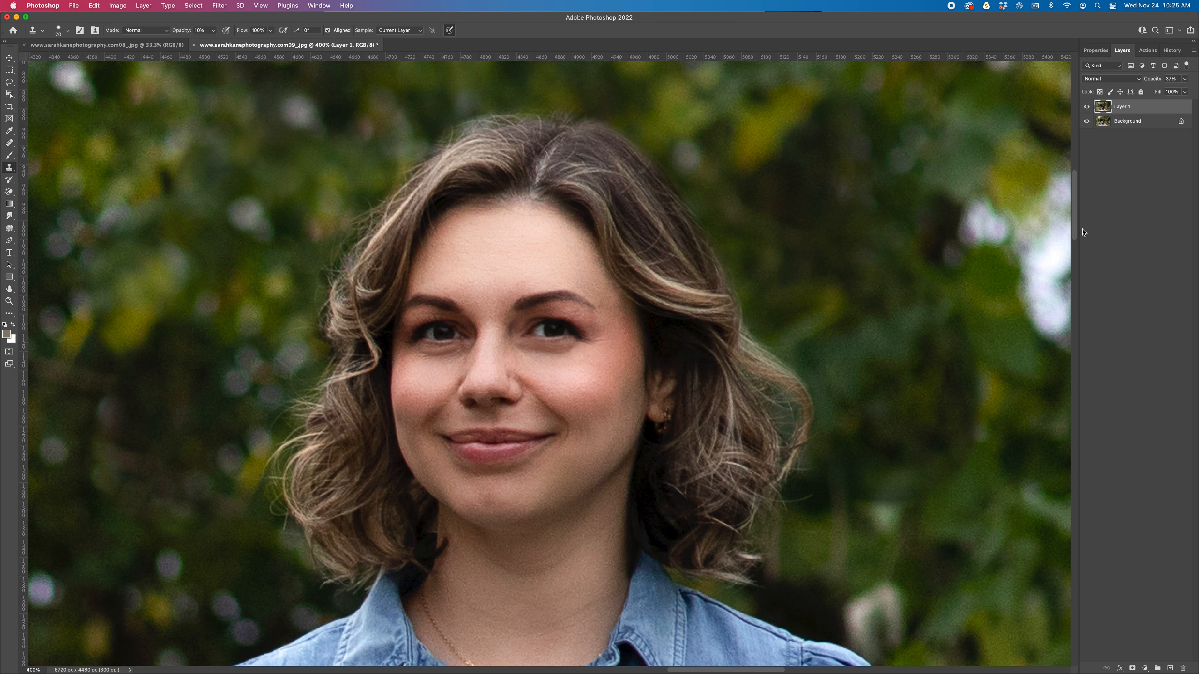
key(BackSpace)
key(super+j)
Clone cheek skin over the dark area beneath the woman's right eye with the Clone Stamp at 10% opacity.
alt+click(437, 368)
drag(460, 354, 428, 364)
alt+click(439, 374)
Compare the portrait from farther out with the cloned layer hidden and shown.
key(super+minus)
key(super+minus)
key(super+minus)
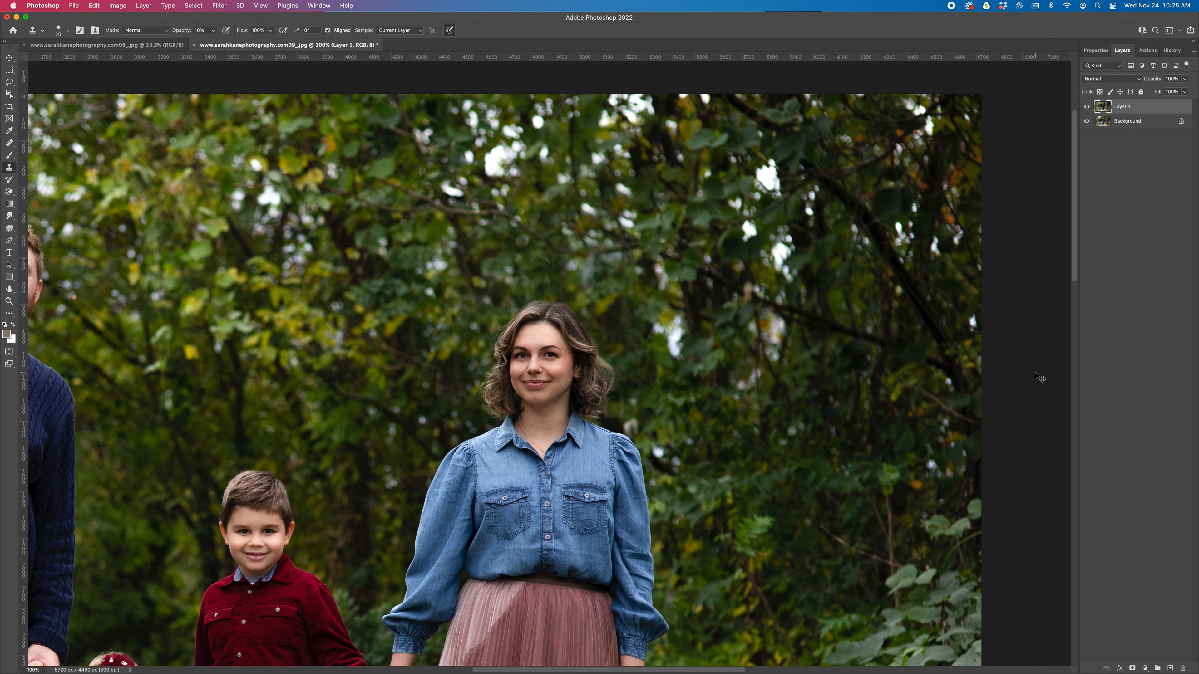
key(super+minus)
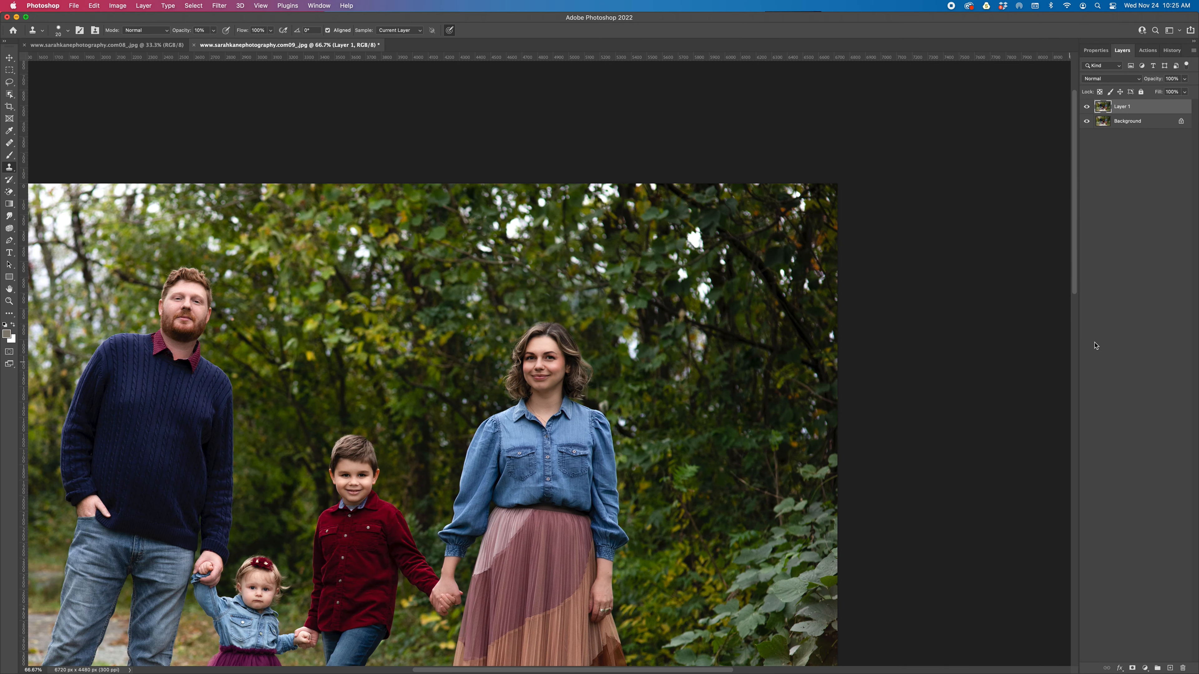
click(1087, 108)
click(1087, 108)
Merge the cloned layer into the Background and save the photo.
key(super+e)
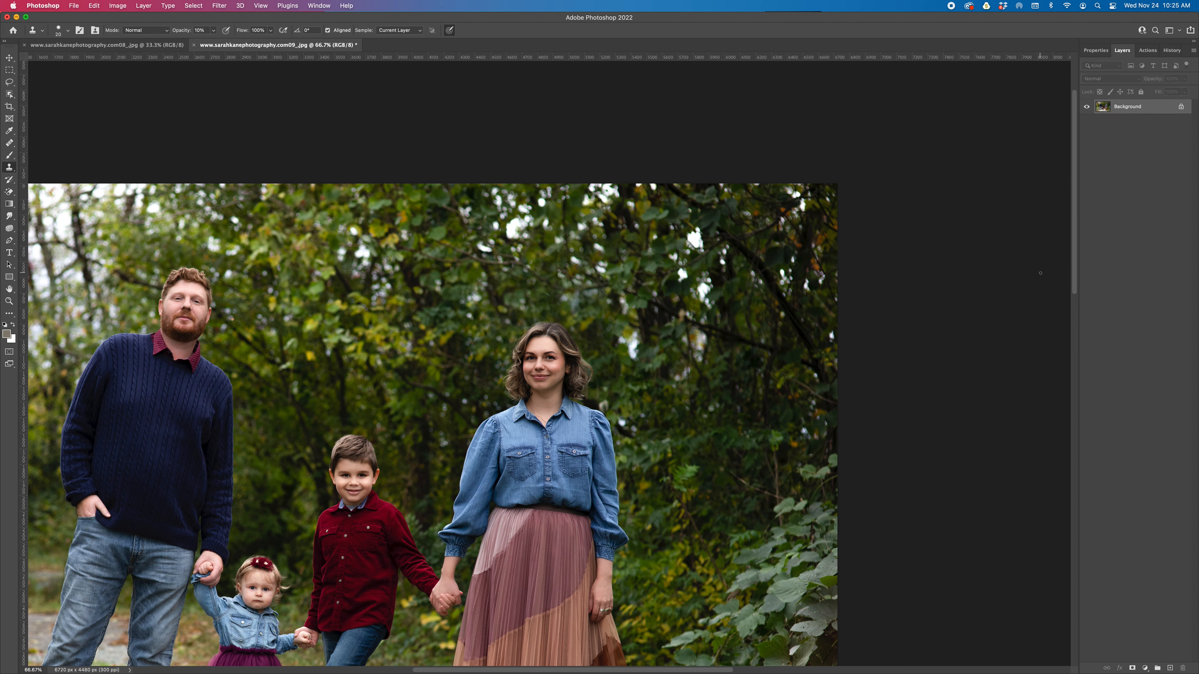
key(super+s)
key(Return)
Display the available retouching actions and dismiss the Clone Stamp alert.
click(1145, 50)
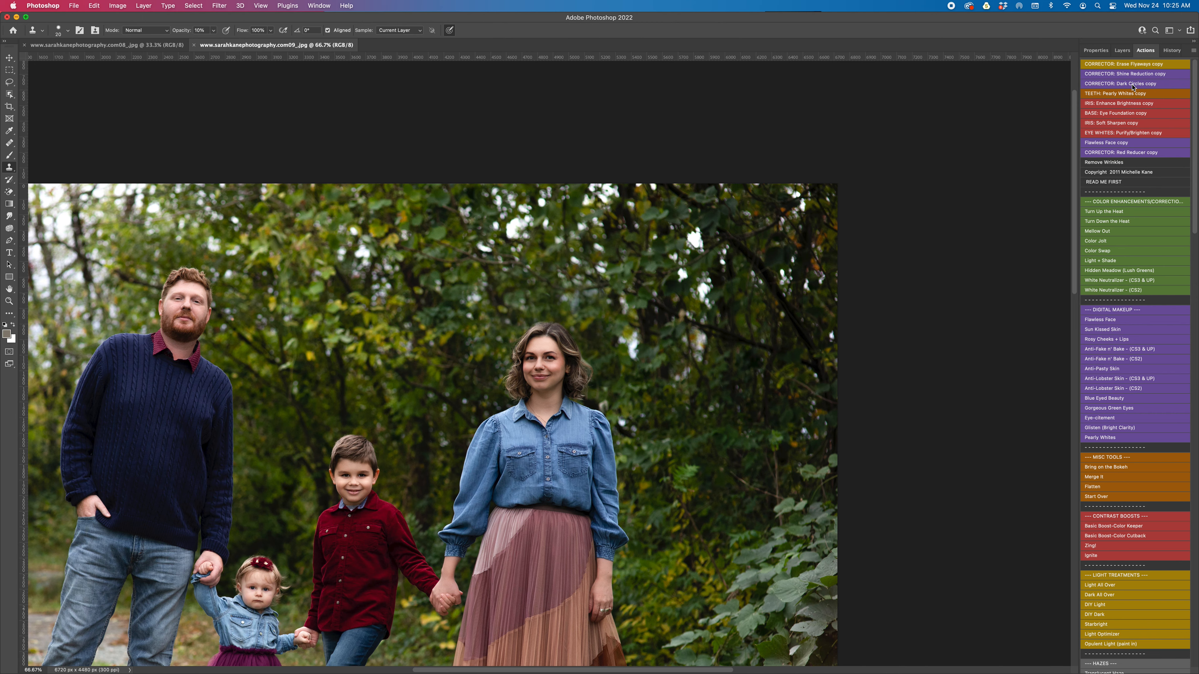
click(989, 96)
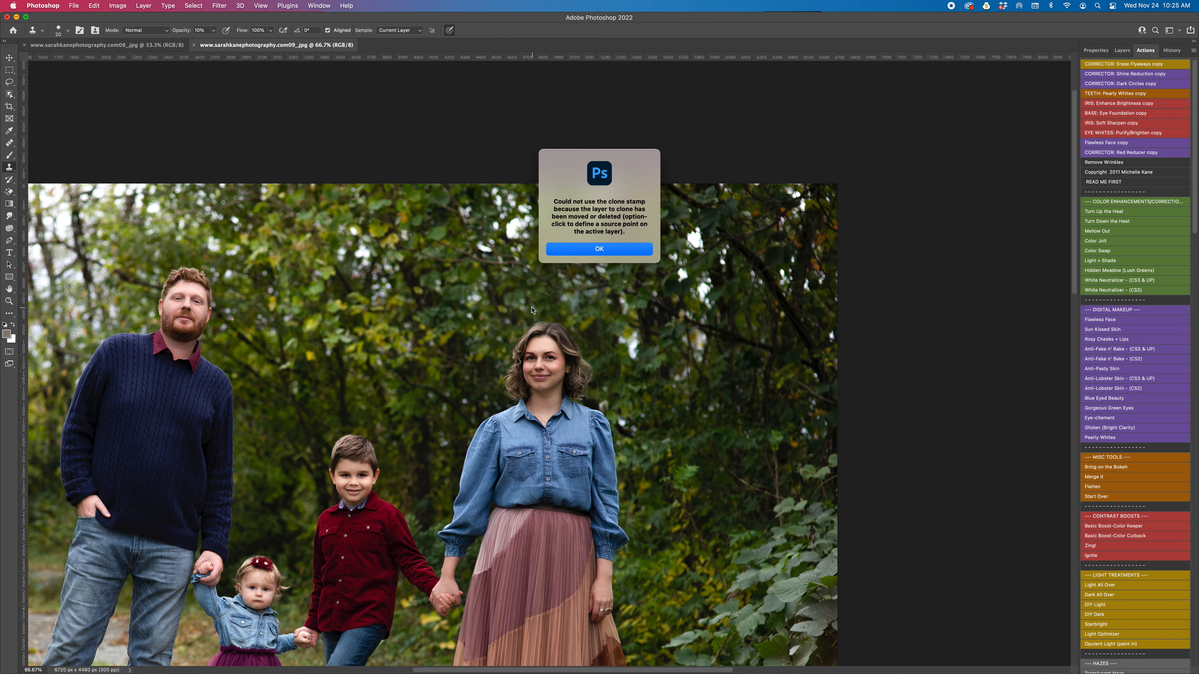
click(594, 248)
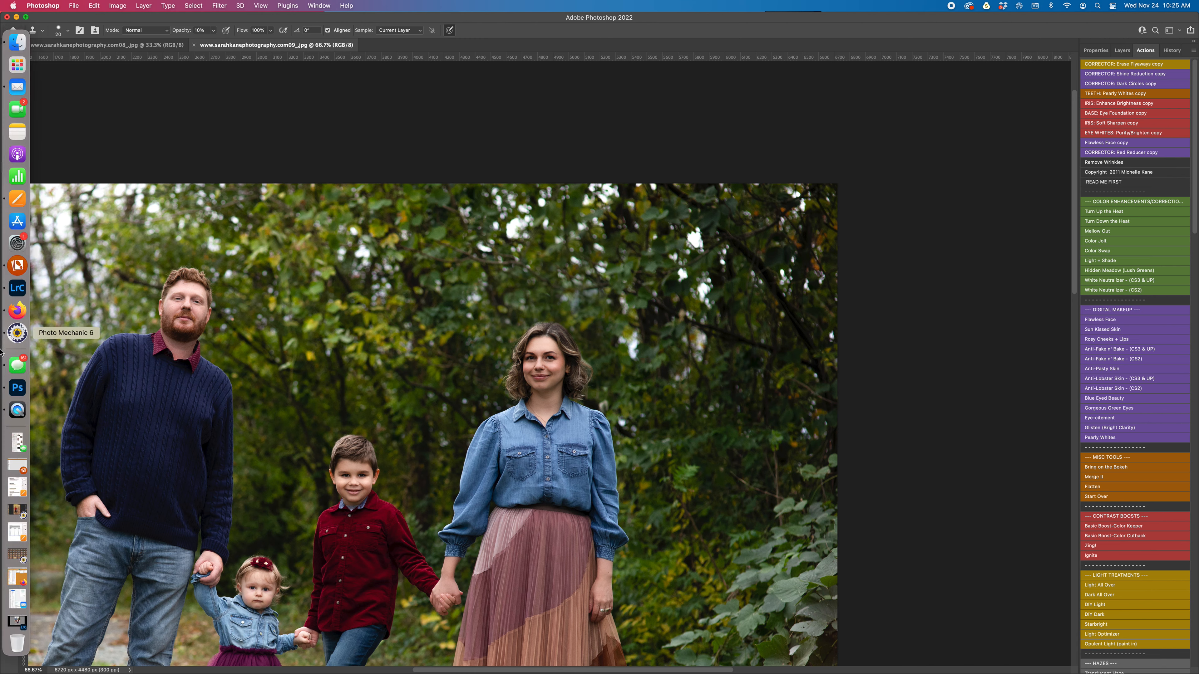